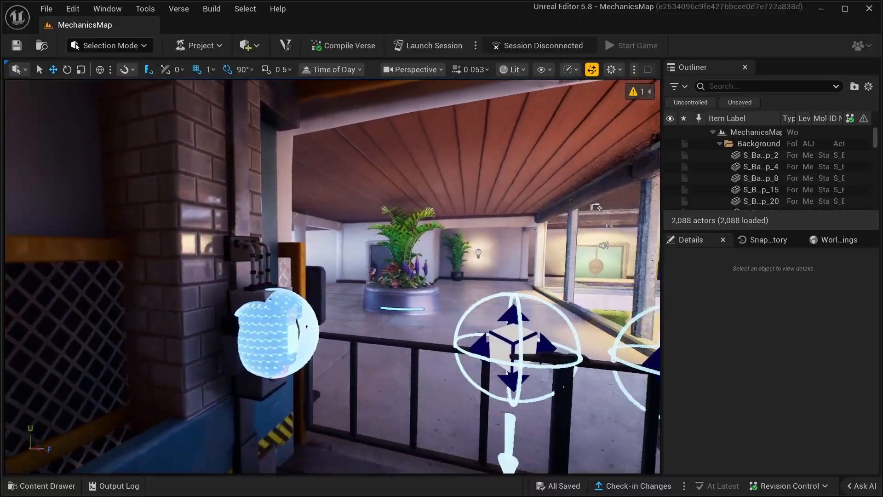
Inspect the elevator bay and select the Mole Factory Elevator 01 prop, then clear the selection
right_drag(333, 276, 423, 276)
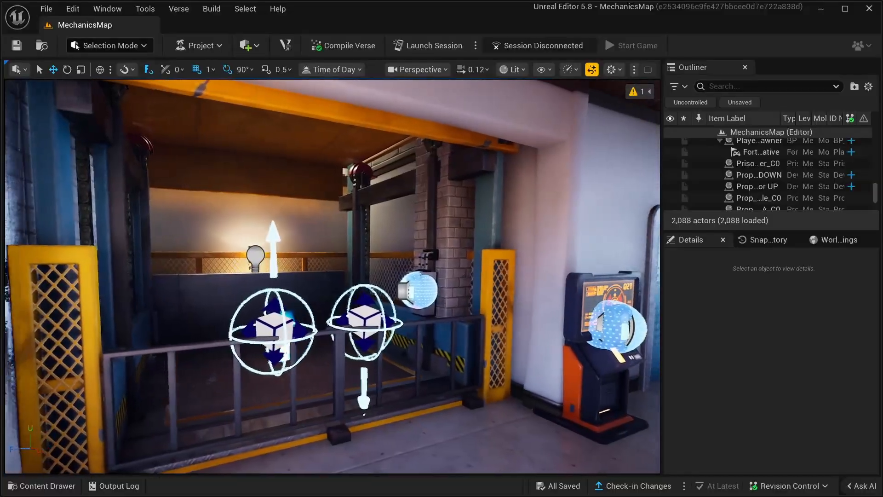
right_drag(515, 357, 515, 357)
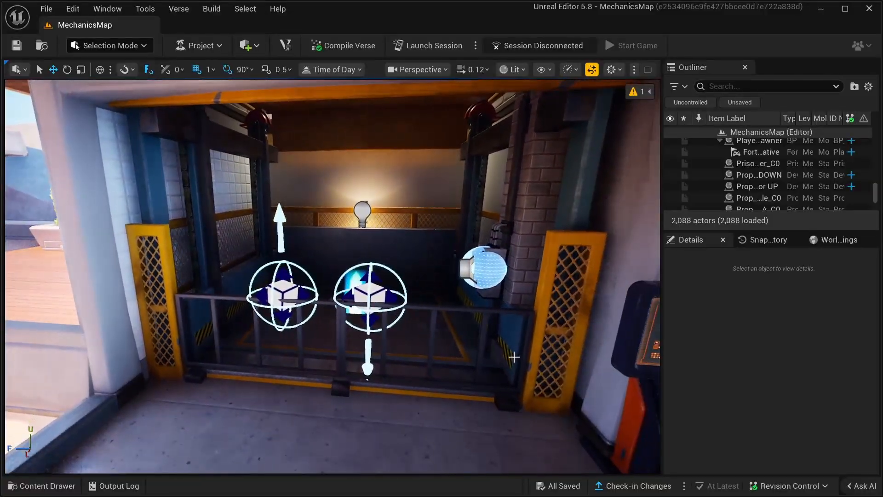
click(517, 342)
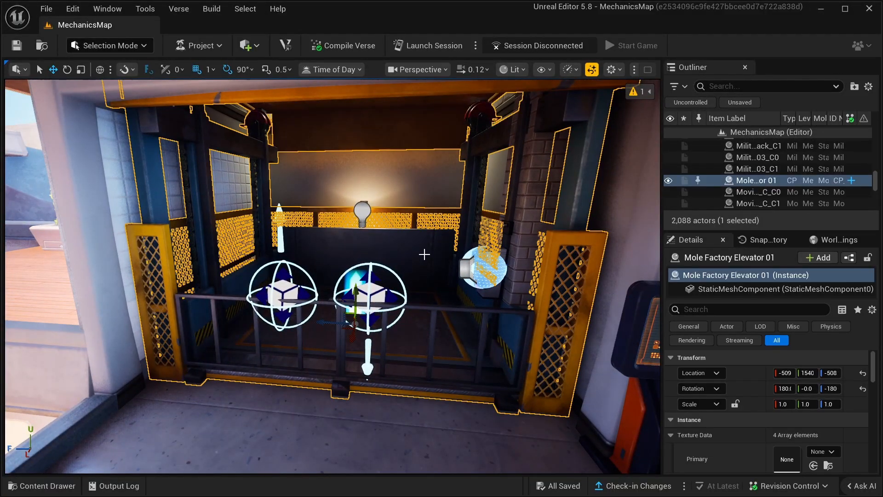
right_drag(423, 253, 423, 253)
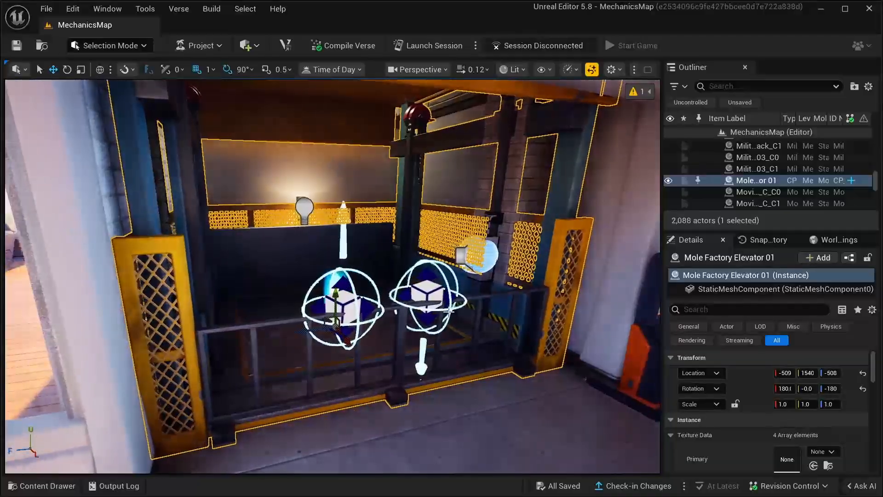
right_drag(486, 359, 439, 368)
key(Escape)
Examine the CrewCut Terminal A2 prop in the dark brick room and return to the elevator's gated entrance
click(467, 353)
scroll(439, 367, up, 2)
click(414, 278)
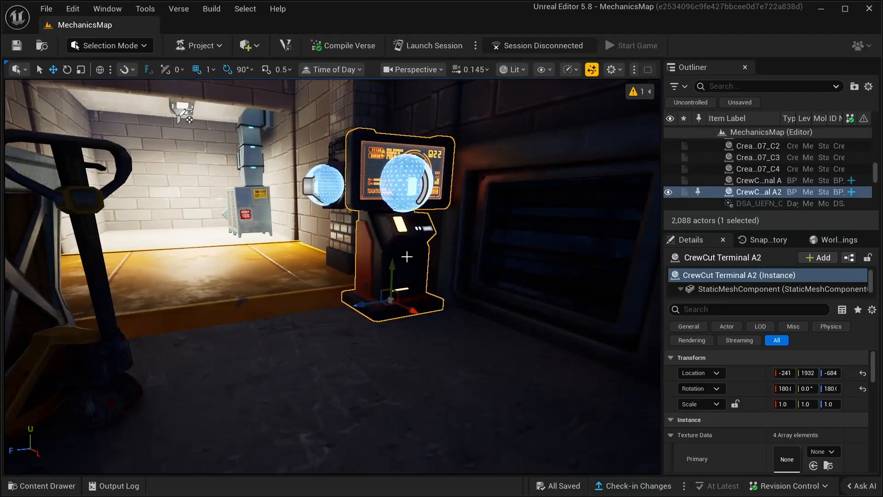
right_drag(414, 278, 400, 257)
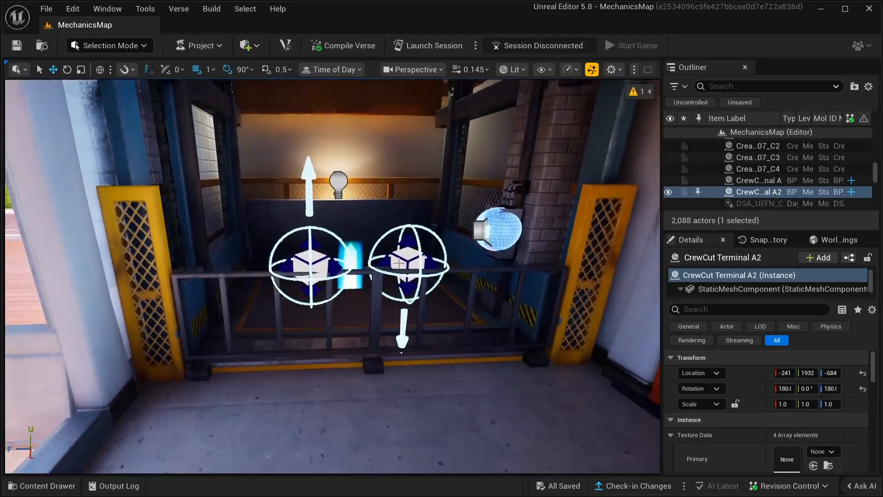
Identify the two prop movers at the elevator by selecting Prop Mover-Elevator UP and Prop Mover-Elevator DOWN in turn
click(321, 267)
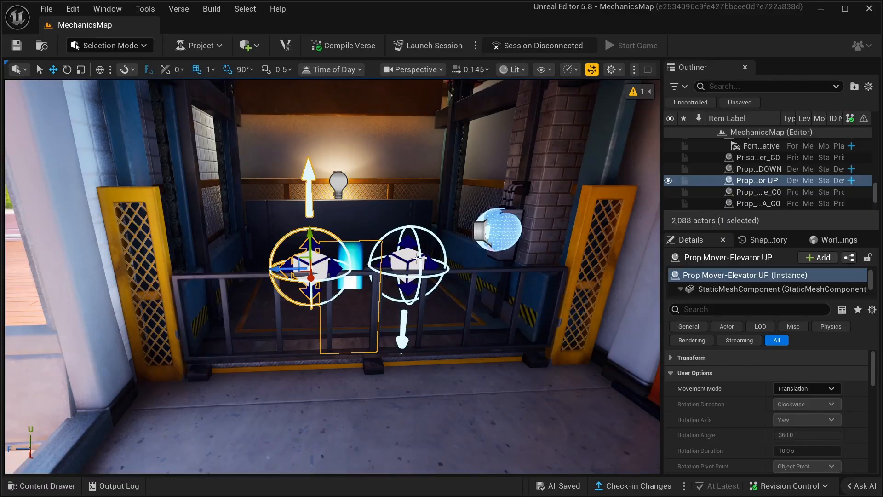
click(403, 343)
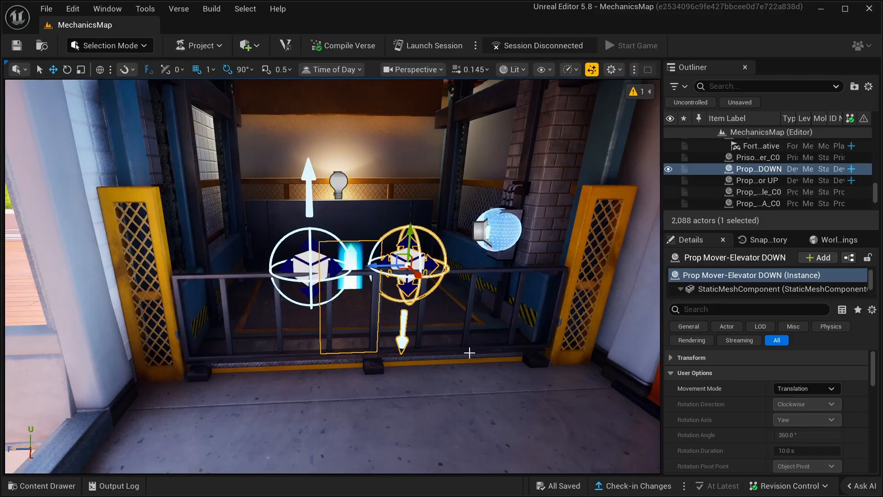
key(Escape)
right_drag(468, 379, 529, 381)
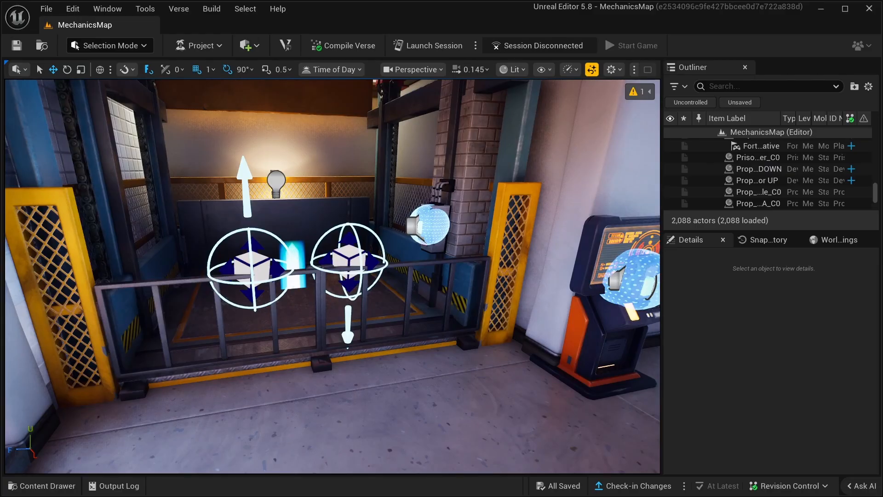
click(251, 266)
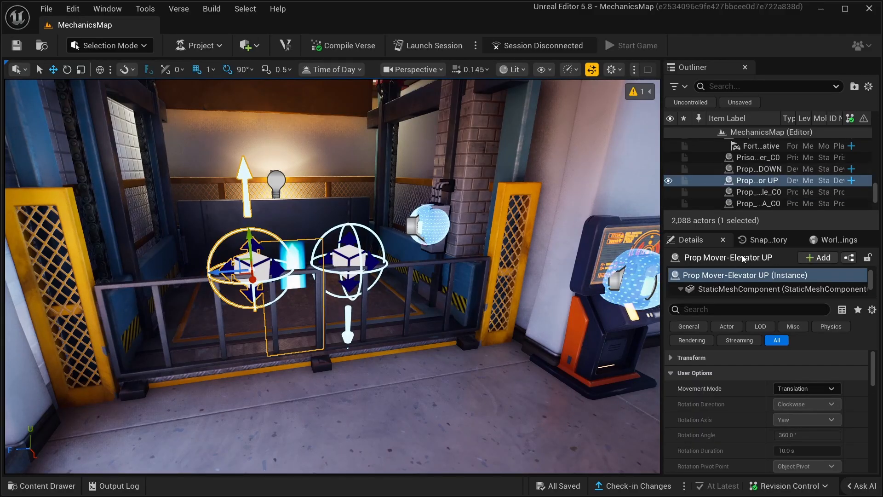
click(351, 255)
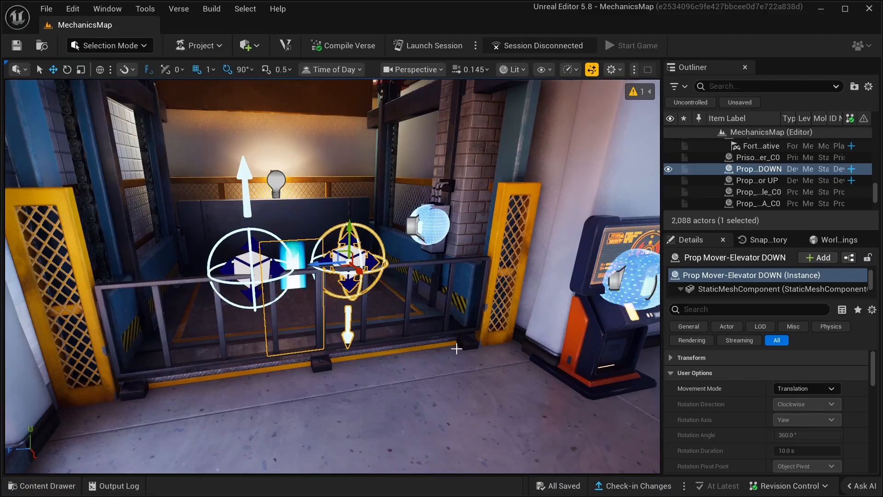
Identify the wall-mounted buttons on both elevator levels by selecting Button-Up and Button-Down2
mouse_move(457, 348)
right_down()
mouse_move(506, 338)
mouse_move(442, 351)
right_up()
key(w)
click(357, 223)
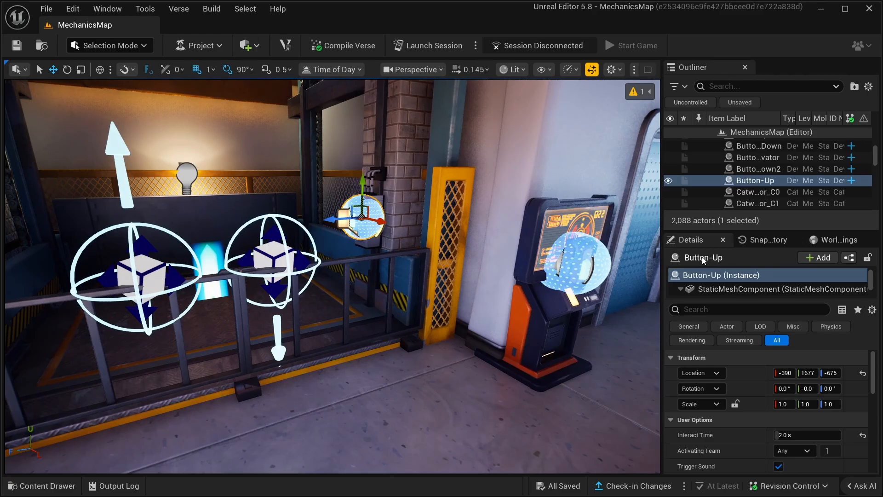
mouse_move(414, 357)
right_down()
mouse_move(401, 357)
mouse_move(428, 359)
mouse_move(409, 357)
right_up()
key(e)
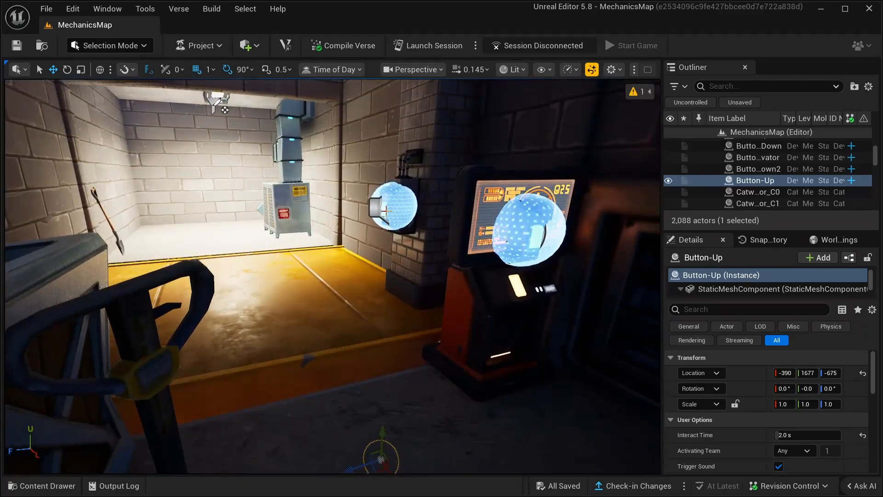
click(388, 210)
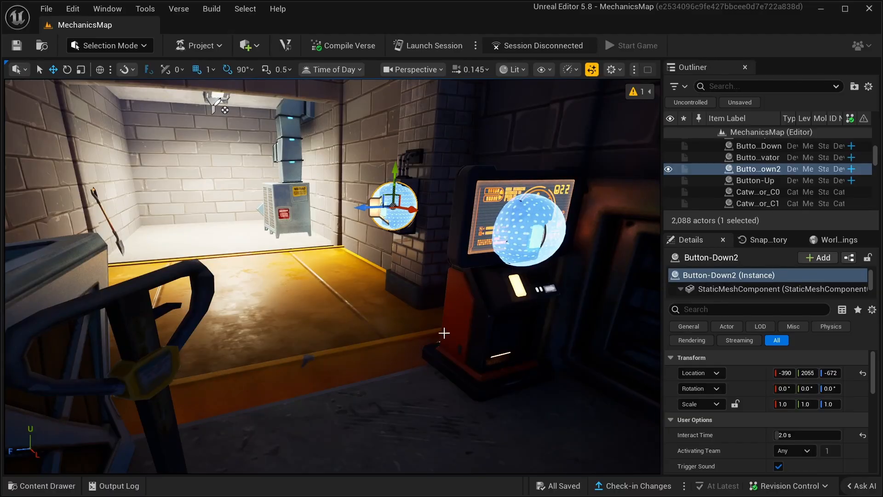
Identify the call buttons on the two terminals by selecting Button-Call Up Elevator and Button-Call Down
click(521, 235)
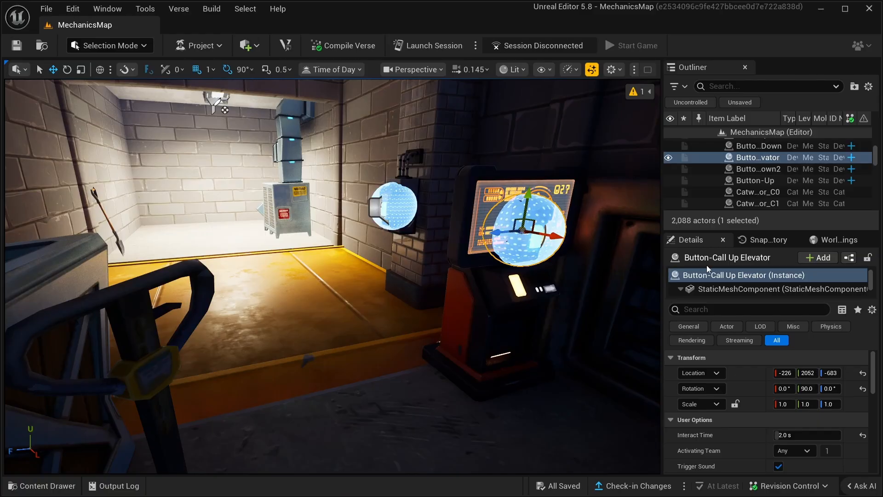
key(q)
right_drag(452, 311, 452, 311)
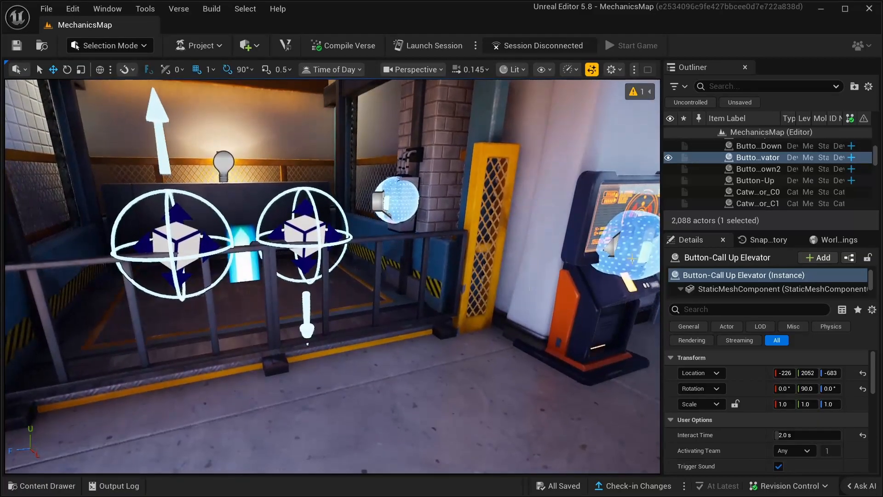
click(633, 253)
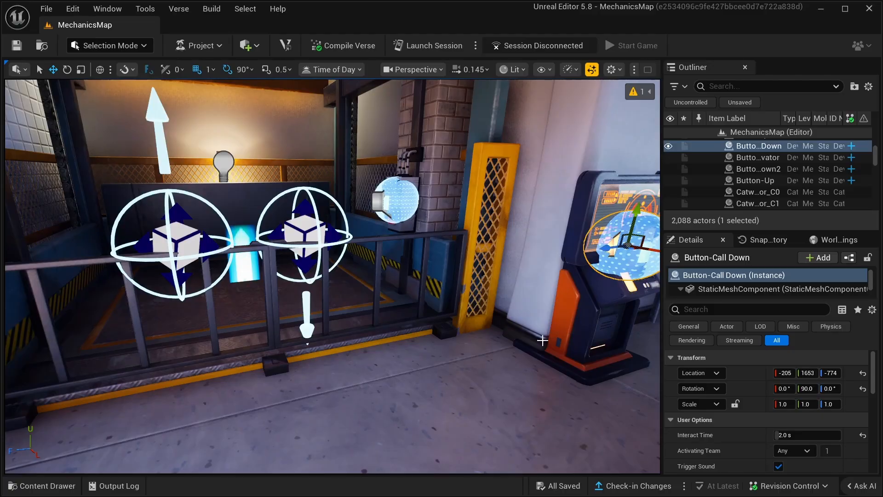
right_drag(525, 341, 524, 382)
key(d)
key(s)
key(a)
key(w)
key(d)
key(s)
key(a)
key(w)
key(e)
Select Prop Mover-Elevator UP and review its movement mode, distance, speed and start settings
right_drag(169, 317, 159, 316)
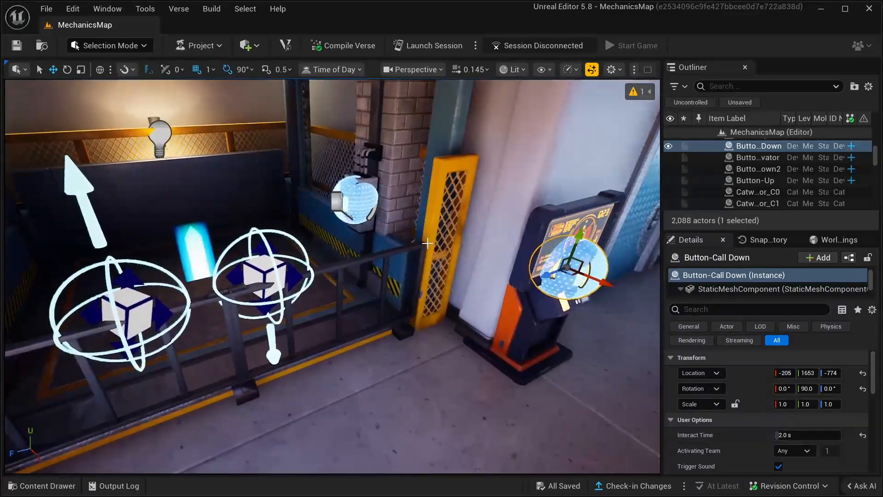
click(144, 316)
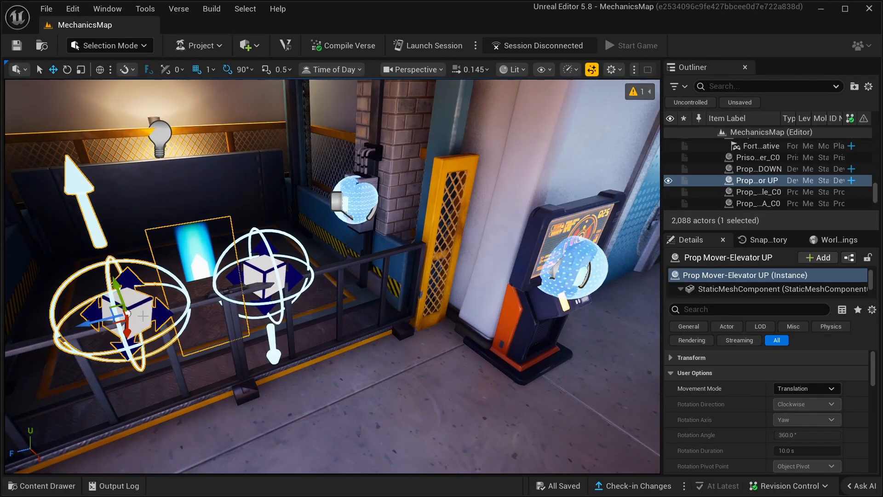
scroll(451, 348, up, 3)
right_drag(451, 348, 397, 344)
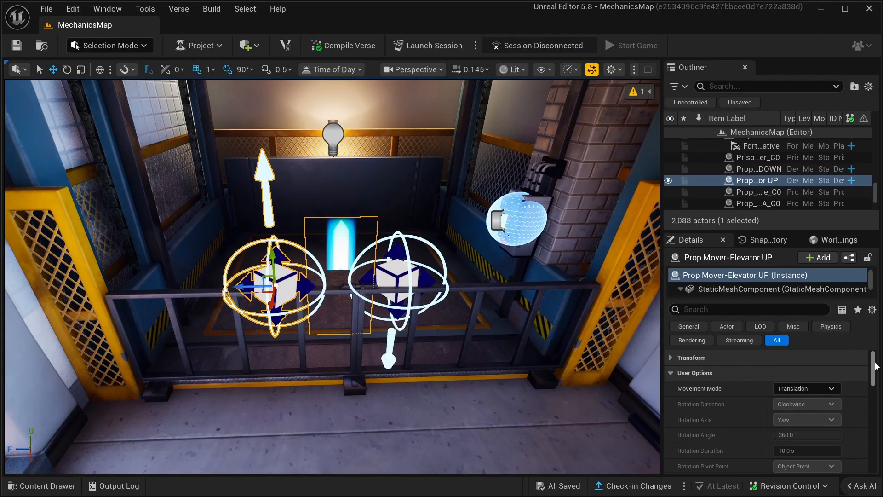
scroll(875, 365, down, 3)
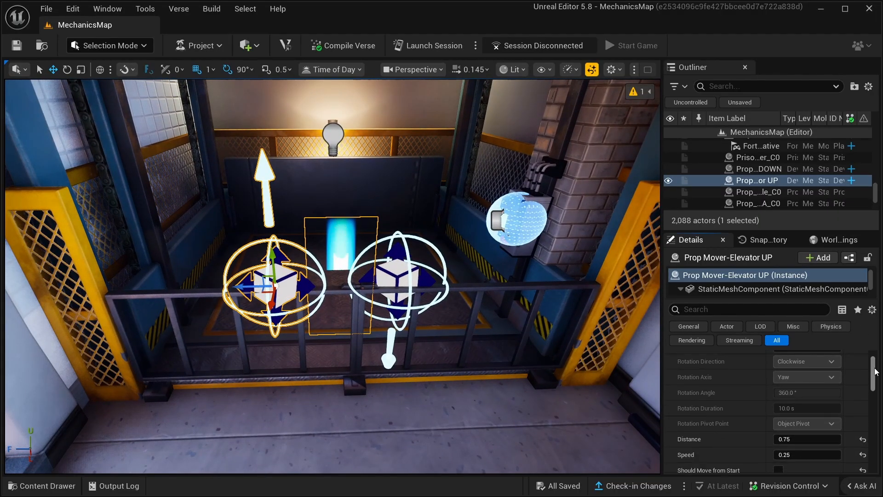
scroll(876, 372, down, 2)
scroll(876, 374, down, 2)
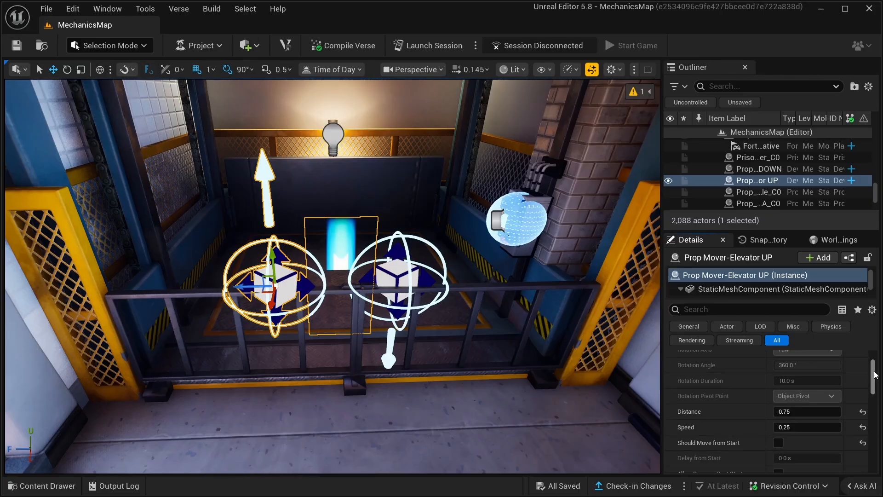
drag(876, 373, 877, 370)
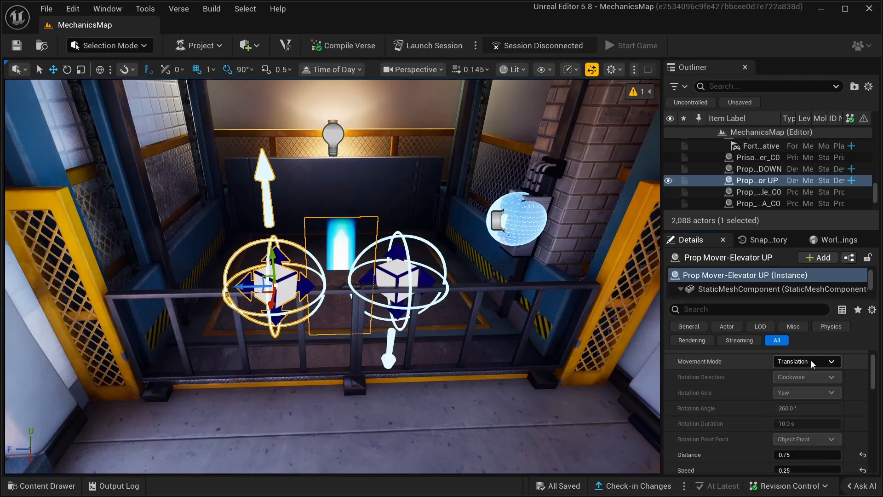
scroll(875, 373, down, 3)
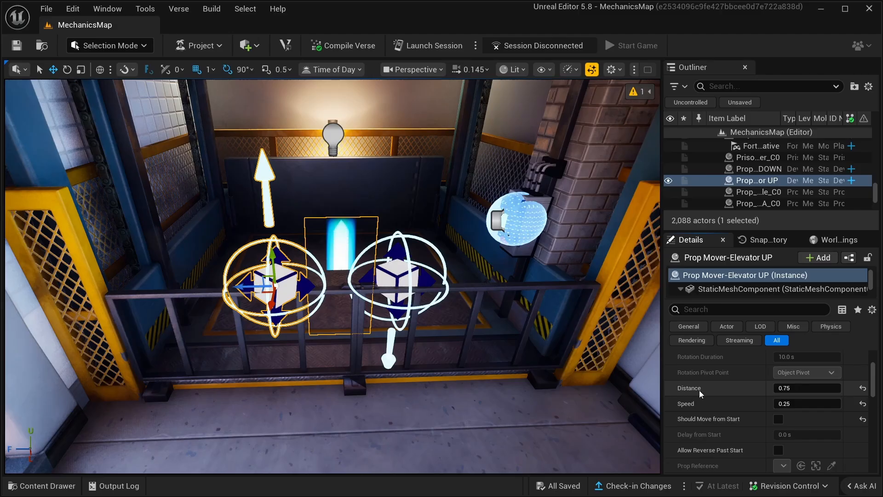
Examine the elevator's travel from the gated entrance to the floor edge of the dark brick room, selecting that room's floor tile
right_drag(486, 363, 507, 339)
right_drag(485, 401, 483, 402)
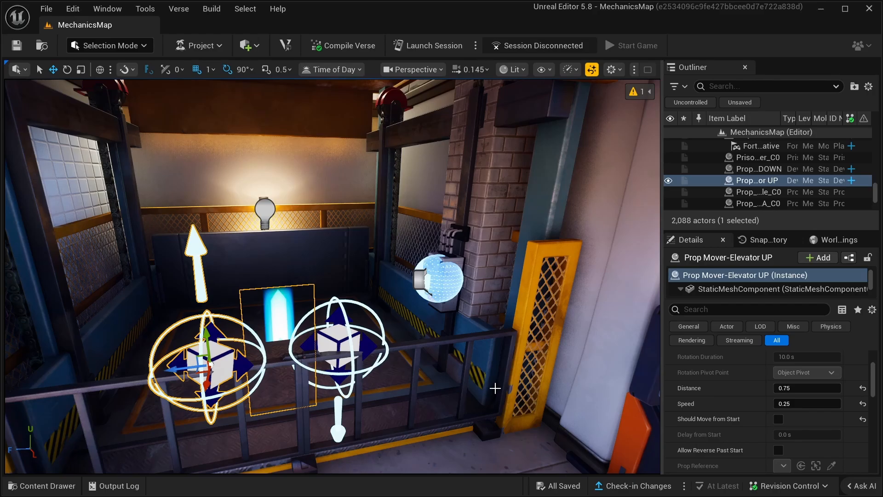
right_drag(476, 423, 432, 404)
right_drag(396, 350, 354, 341)
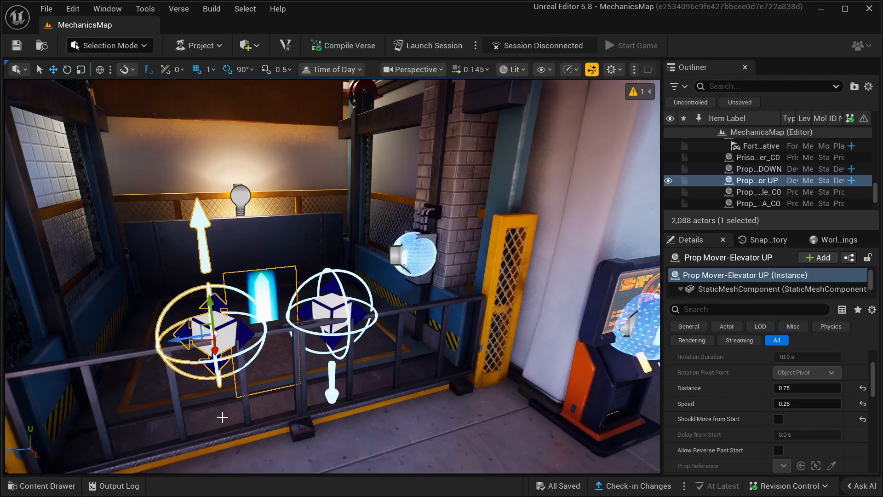
right_drag(222, 419, 329, 410)
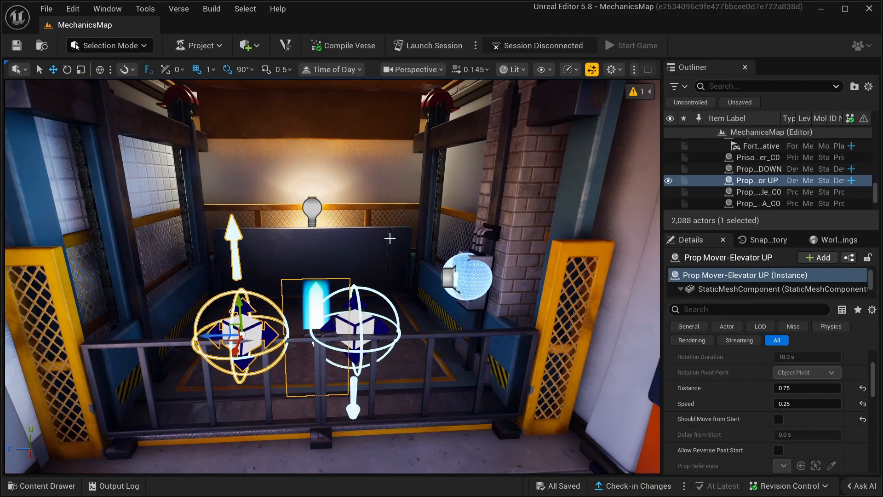
mouse_move(390, 363)
right_down()
mouse_move(519, 359)
mouse_move(552, 382)
mouse_move(602, 389)
mouse_move(385, 357)
right_up()
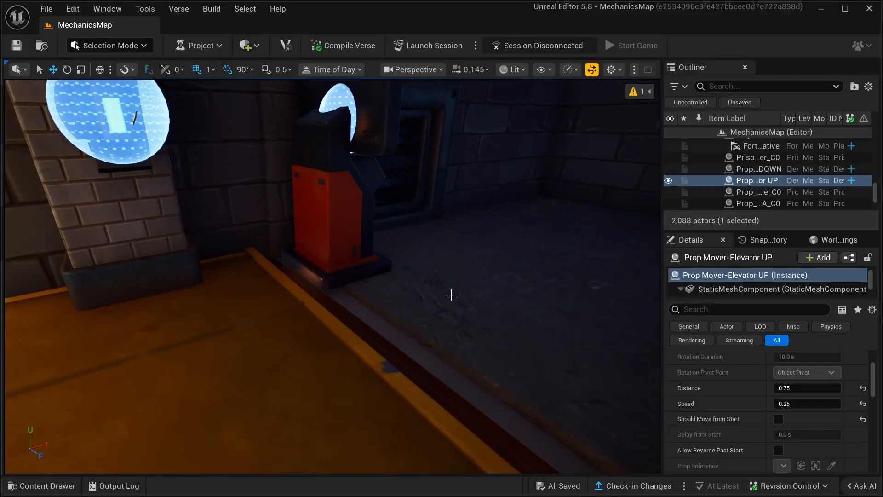
click(386, 314)
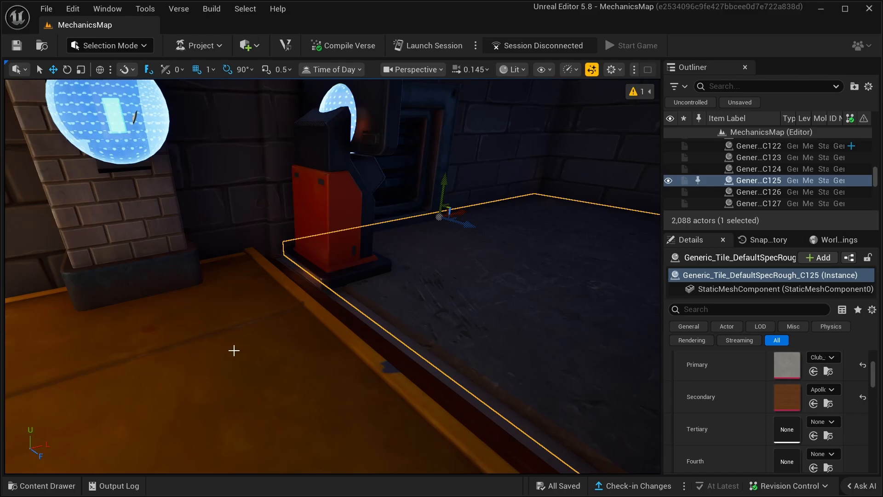
right_drag(387, 314, 192, 355)
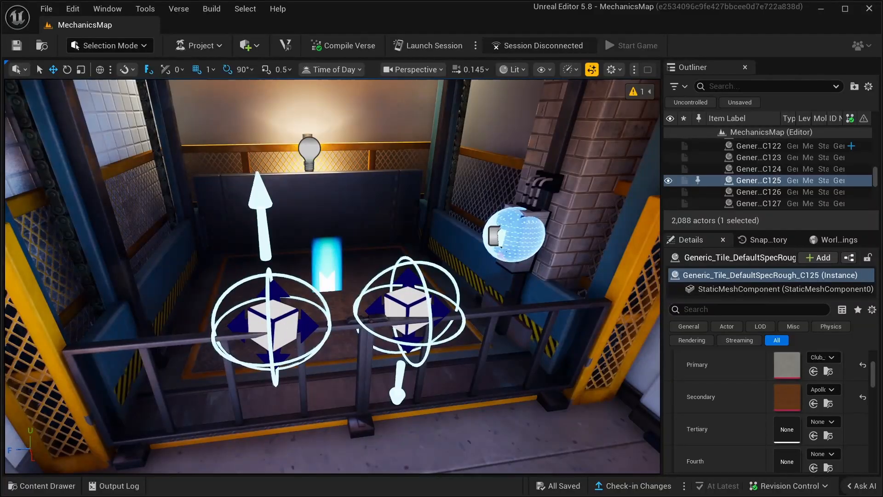
Review Prop Mover-Elevator UP's prop selection, collision behavior and Advance bindings, and select the bound Button-Up device in the elevator
click(286, 325)
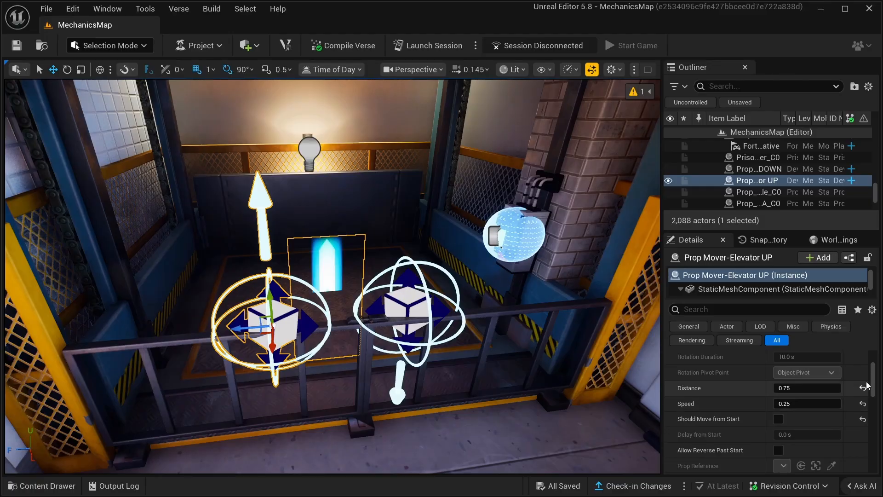
scroll(872, 386, down, 5)
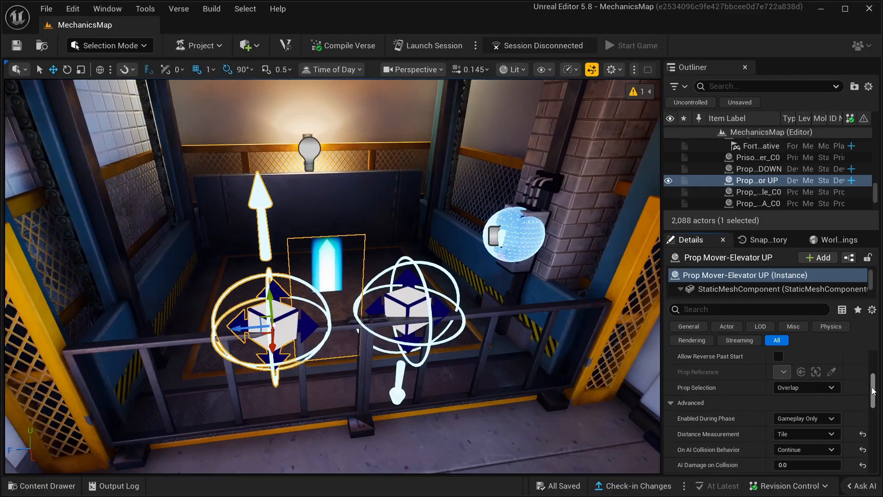
scroll(873, 390, down, 3)
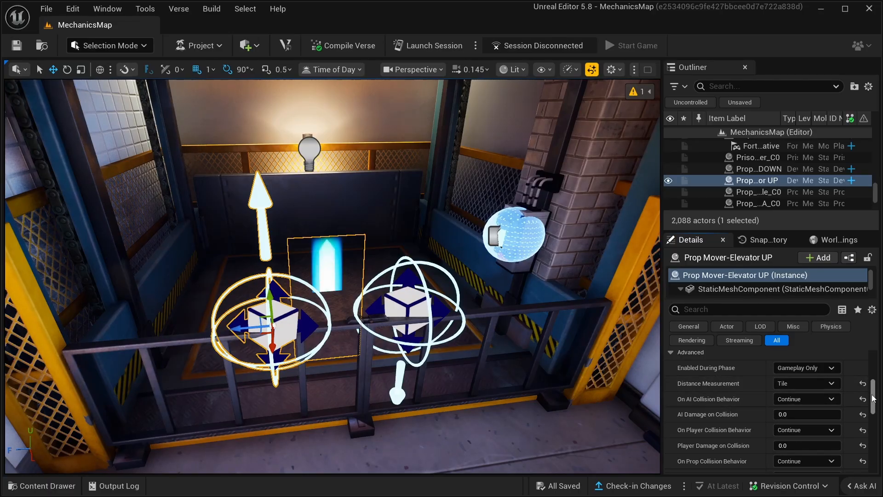
drag(873, 398, 874, 428)
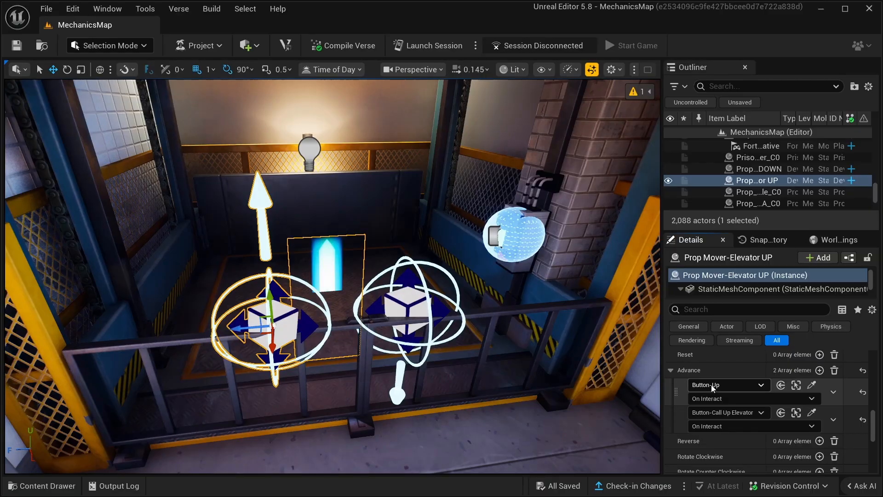
click(512, 234)
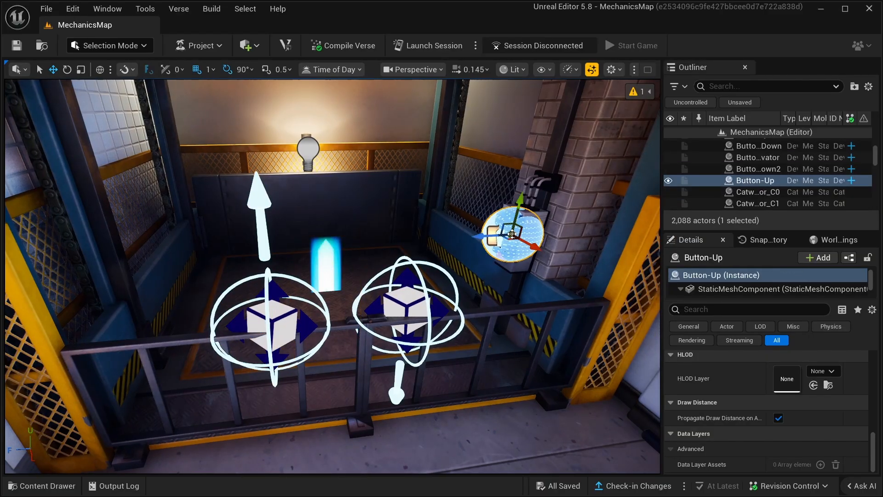
Check Prop Mover-Elevator UP's Advance bindings and select the bound Button-Call Up Elevator on the terminal in the dark brick room
click(271, 322)
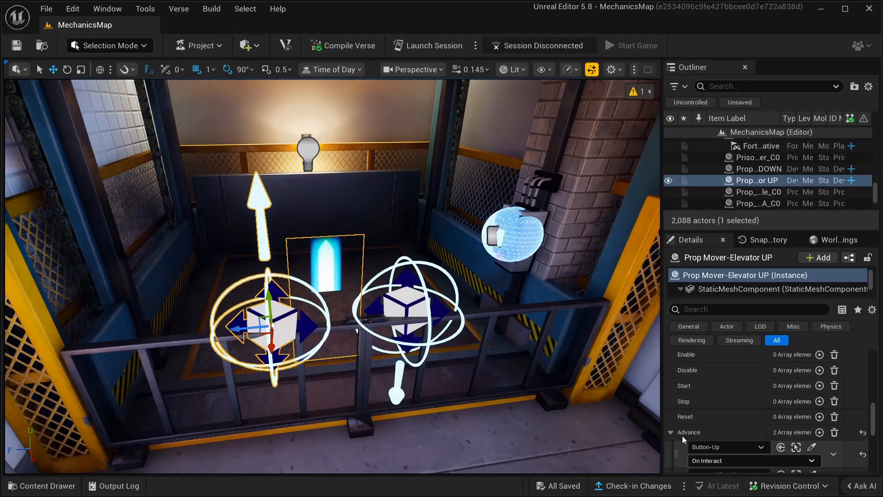
right_drag(518, 396, 489, 376)
key(e)
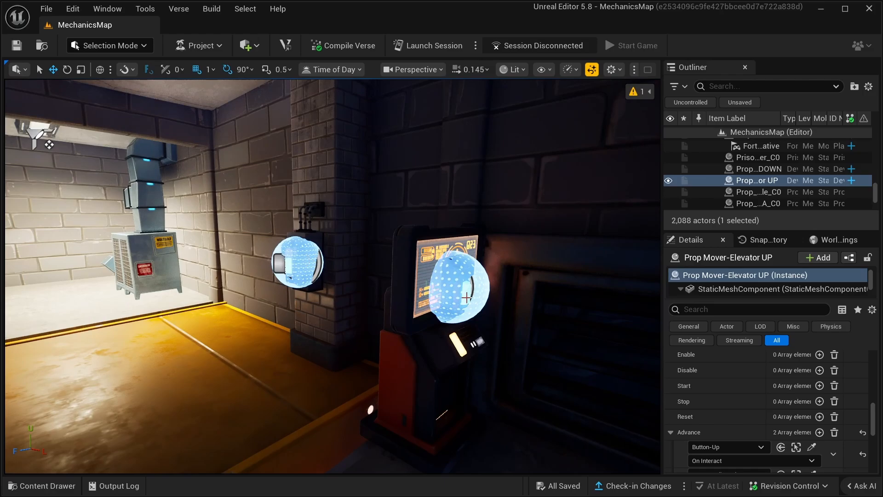
click(466, 297)
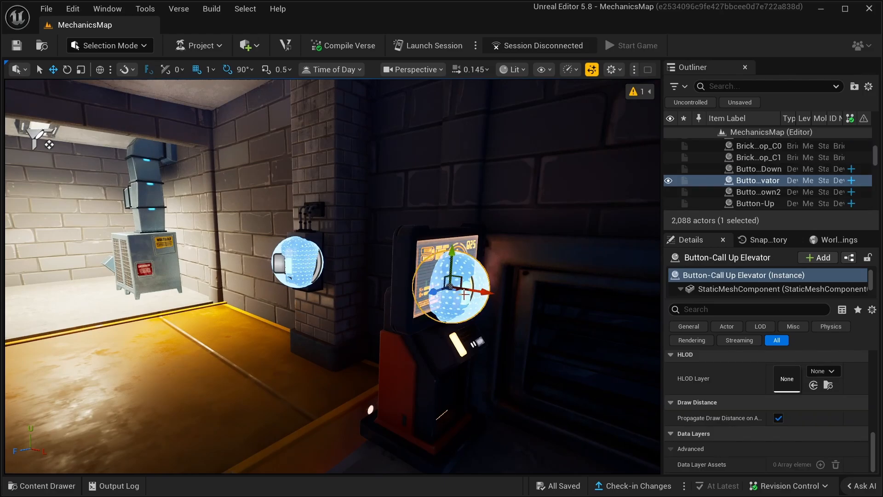
Reselect Prop Mover-Elevator UP at the gated entrance and review both Advance bindings and their On Interact events
right_drag(247, 422, 196, 425)
key(s)
key(w)
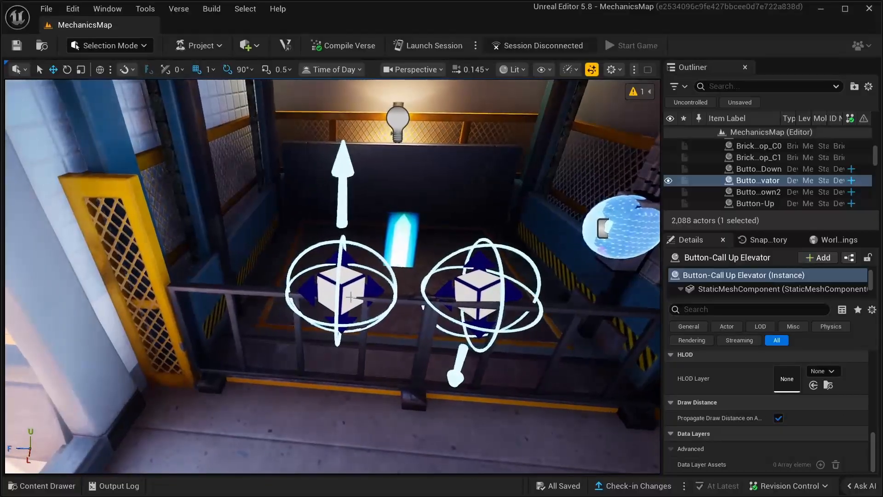
click(341, 288)
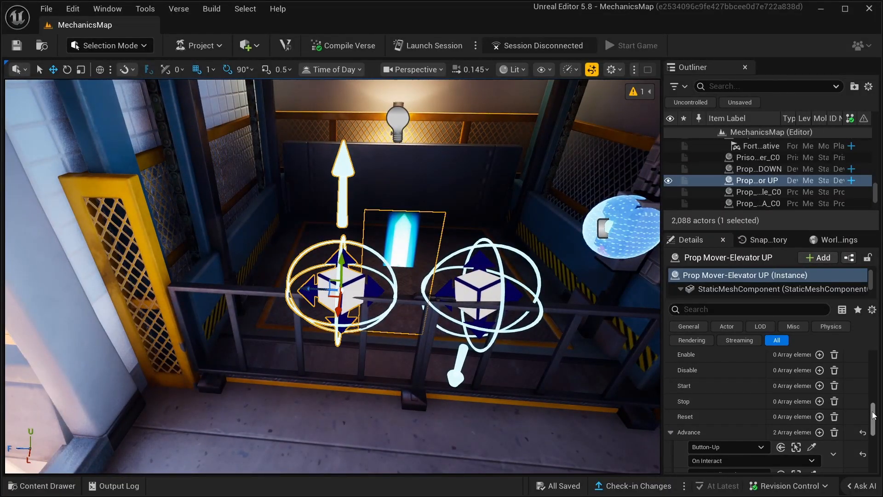
scroll(754, 396, down, 5)
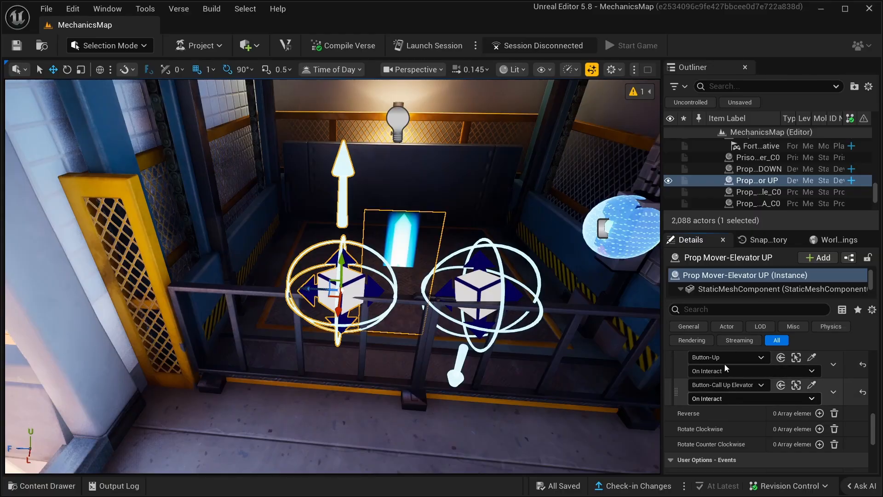
scroll(863, 432, up, 2)
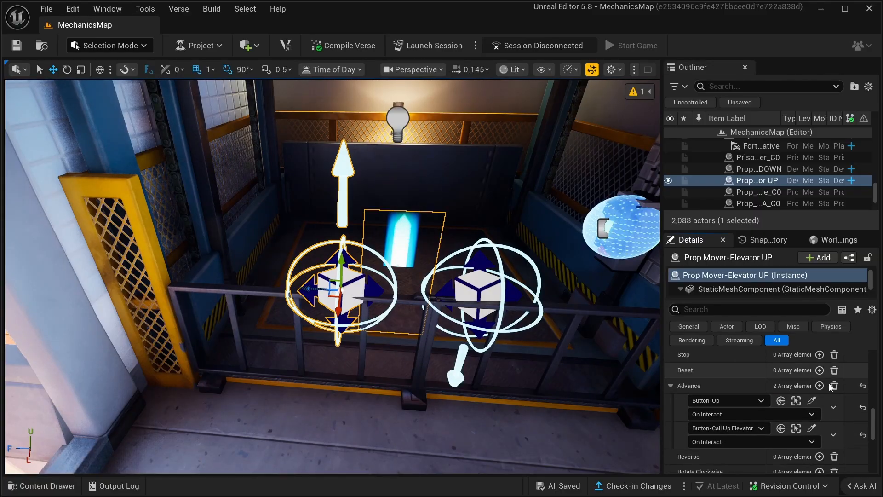
scroll(875, 424, down, 3)
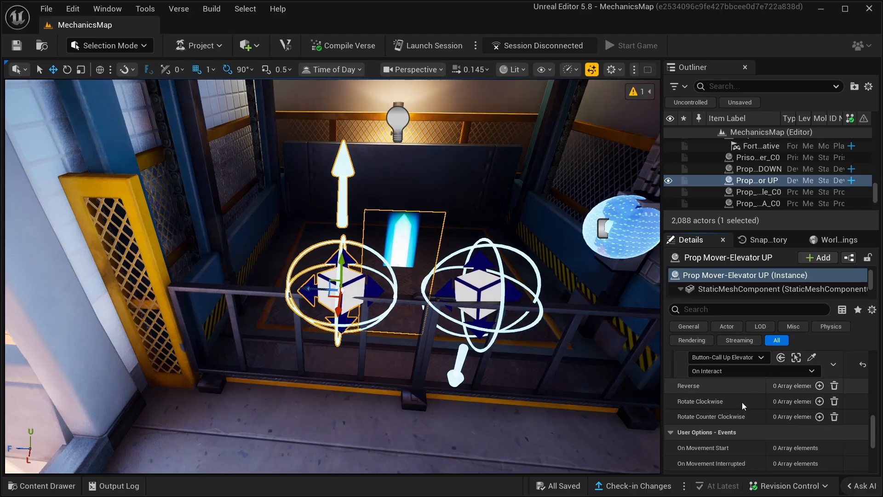
scroll(875, 439, up, 1)
scroll(875, 440, up, 2)
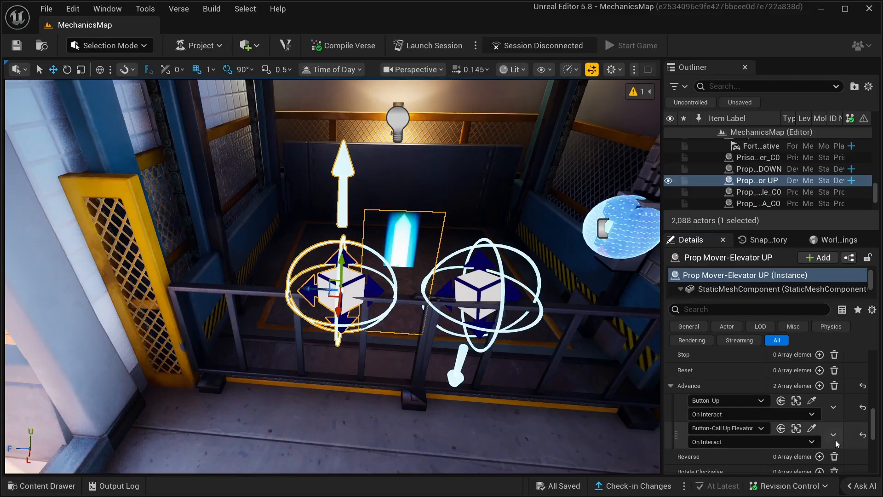
Select Prop Mover-Elevator DOWN, review its Advance bindings, and view the call terminal beside the gated entrance
click(487, 285)
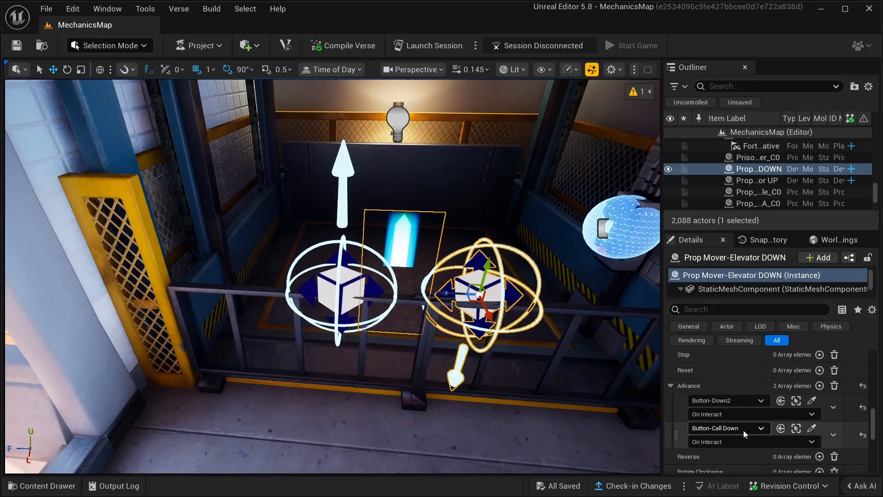
key(f)
right_drag(332, 276, 424, 279)
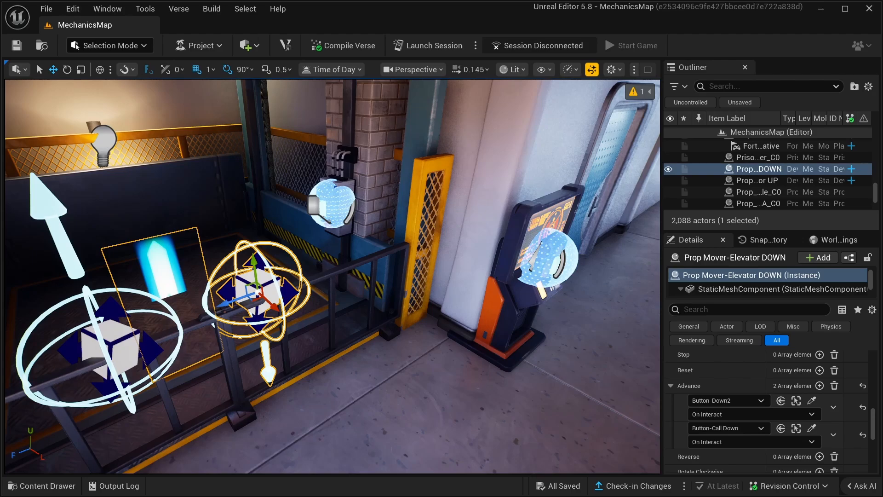
Compare the two elevator prop movers by selecting each, ending on the Advance bindings of Prop Mover-Elevator DOWN
click(246, 288)
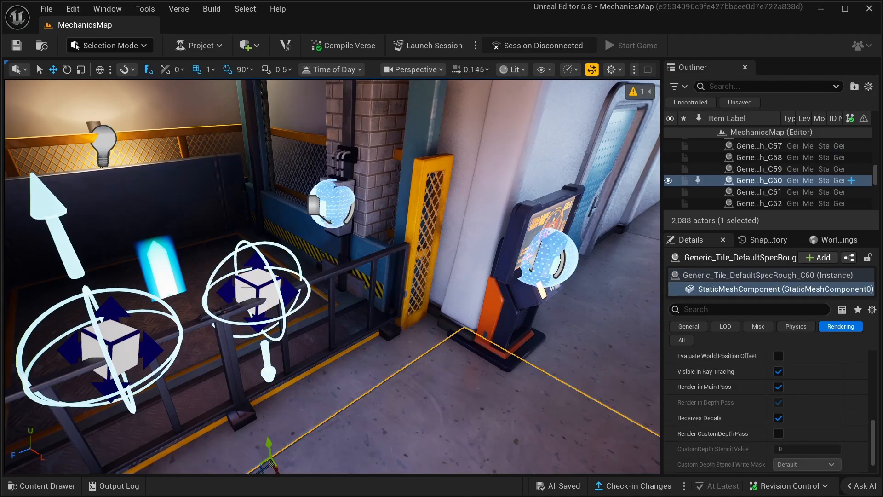
click(260, 290)
click(118, 344)
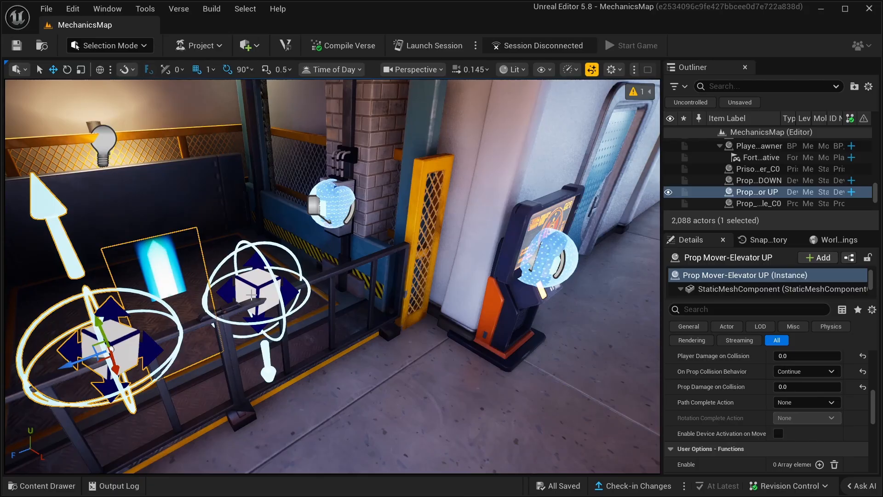
click(483, 384)
right_drag(484, 385, 487, 384)
click(247, 310)
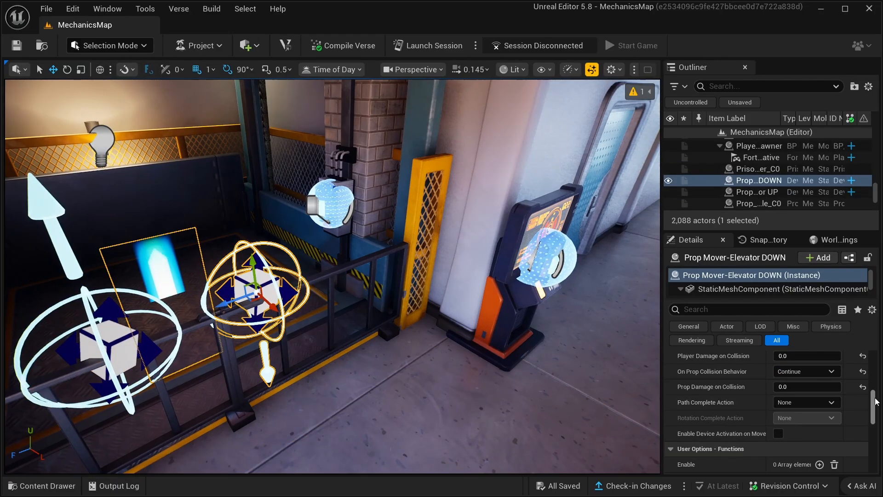
drag(874, 401, 871, 420)
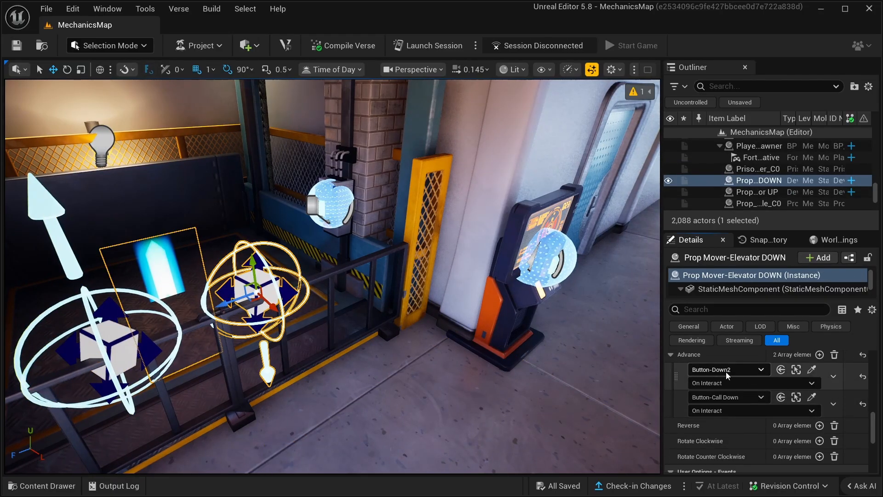
Identify the ride-down button by selecting Button-Down2 on the brick pillar in the dark brick room
key(e)
right_drag(296, 261, 295, 262)
click(324, 141)
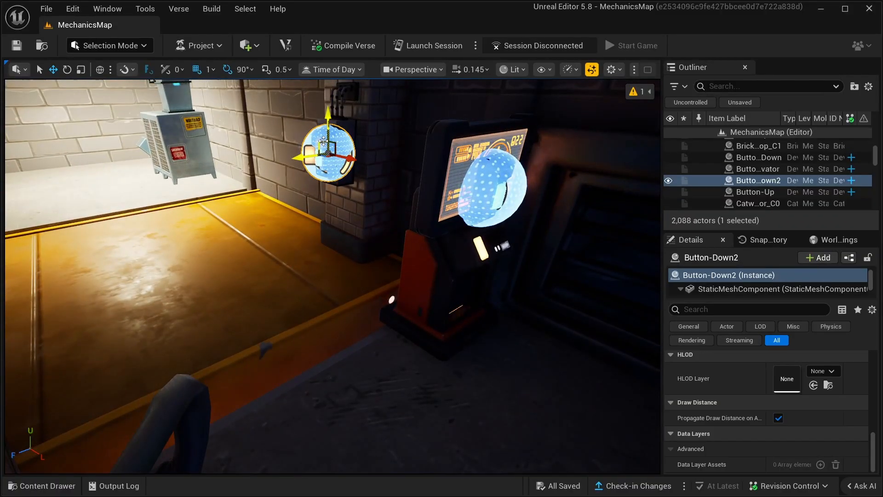
right_drag(324, 141, 325, 140)
key(w)
right_drag(361, 304, 360, 304)
key(s)
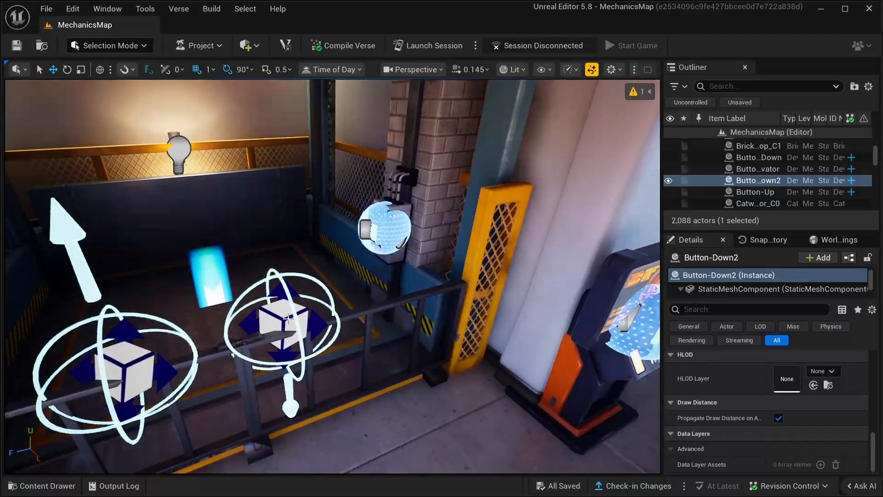
Select Button-Call Down on the terminal beside the gated entrance and examine the elevator opening around it
click(296, 318)
right_drag(296, 319, 296, 318)
click(510, 261)
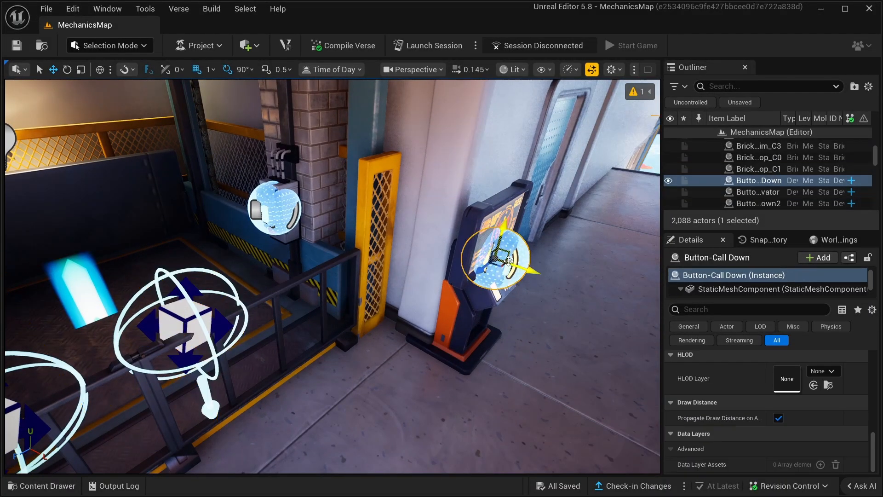
right_drag(509, 261, 509, 262)
right_drag(366, 185, 326, 126)
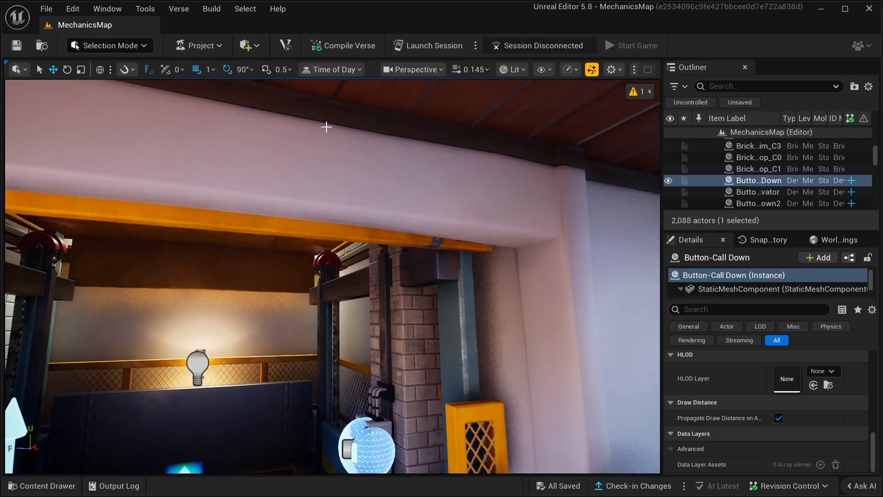
key(s)
right_drag(366, 253, 372, 303)
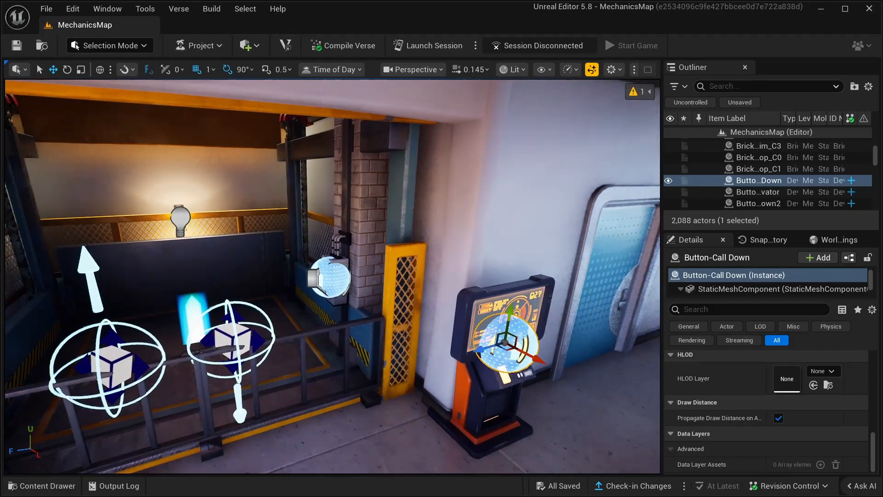
right_drag(366, 253, 344, 267)
Compare the Advance bindings, collision behavior and Path Complete Action of Prop Mover-Elevator DOWN and Prop Mover-Elevator UP
click(239, 304)
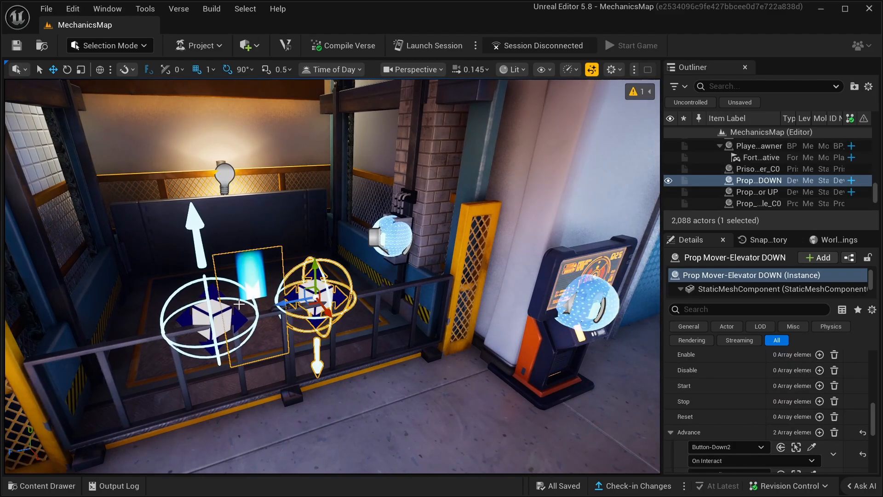
click(217, 308)
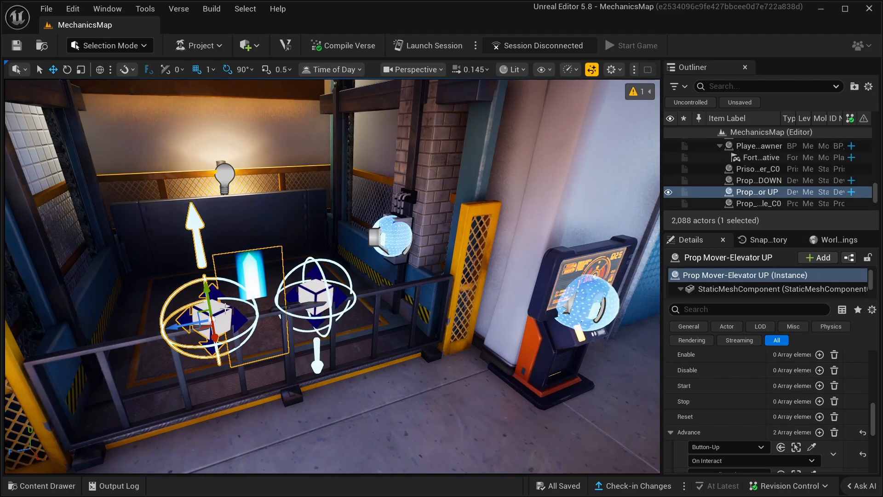
click(315, 293)
mouse_move(873, 418)
mouse_down()
mouse_move(875, 444)
mouse_move(880, 408)
mouse_up()
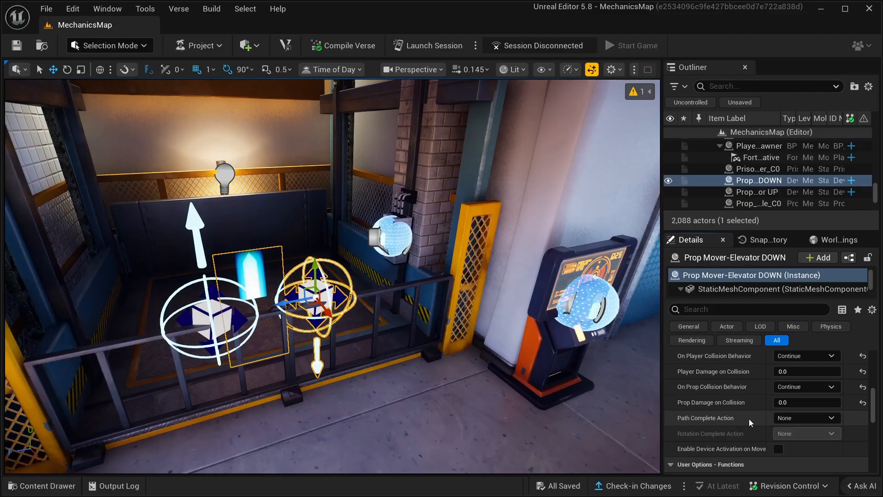
click(214, 312)
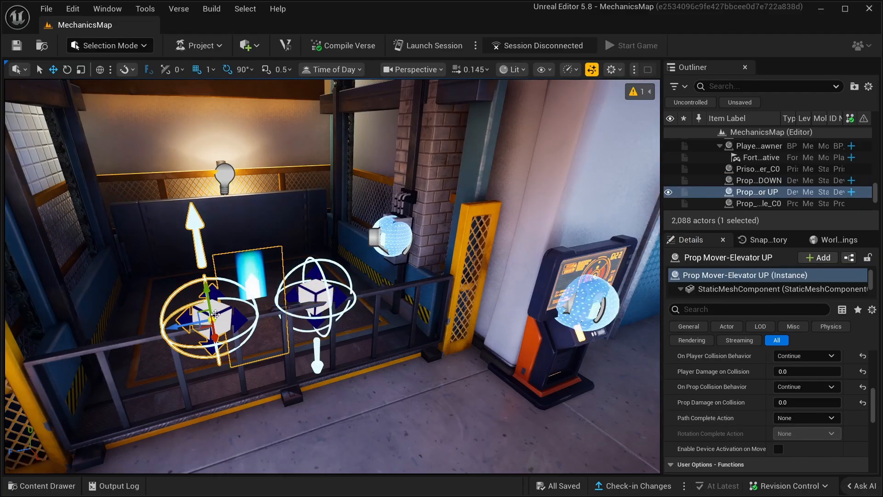
Review the Enable and Disable bindings of Button-Up and Button-Call Down, then select Prop Mover-Elevator DOWN
click(426, 361)
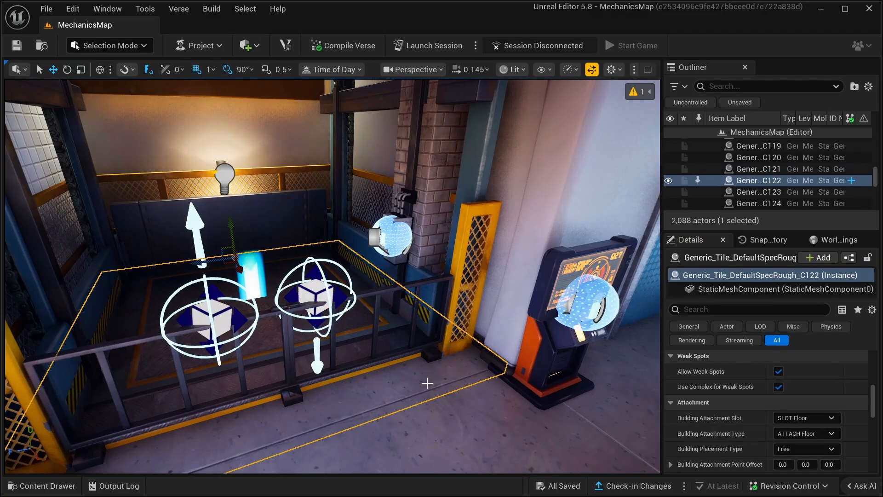
right_drag(426, 361, 524, 366)
click(275, 231)
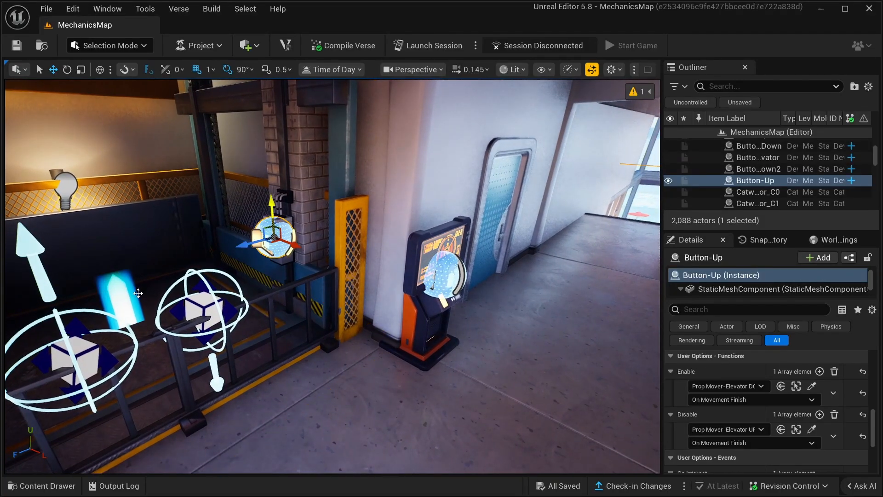
click(81, 344)
click(450, 277)
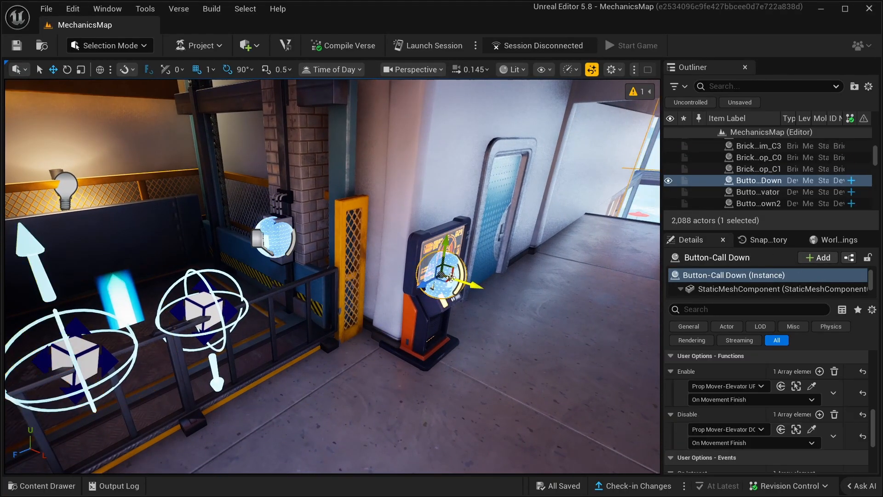
click(214, 308)
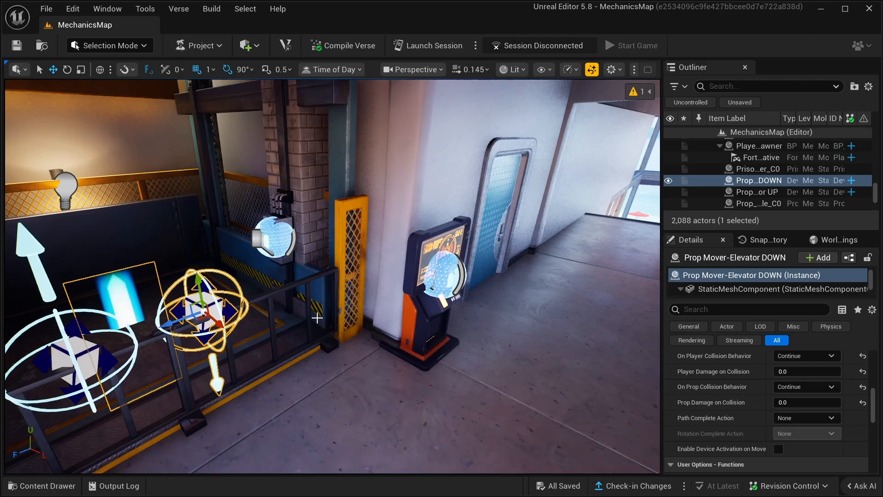
Review Button-Down2's Enable and Disable bindings in the dark brick room and select the call button on the nearby terminal
right_drag(318, 317, 269, 304)
key(w)
key(e)
click(316, 226)
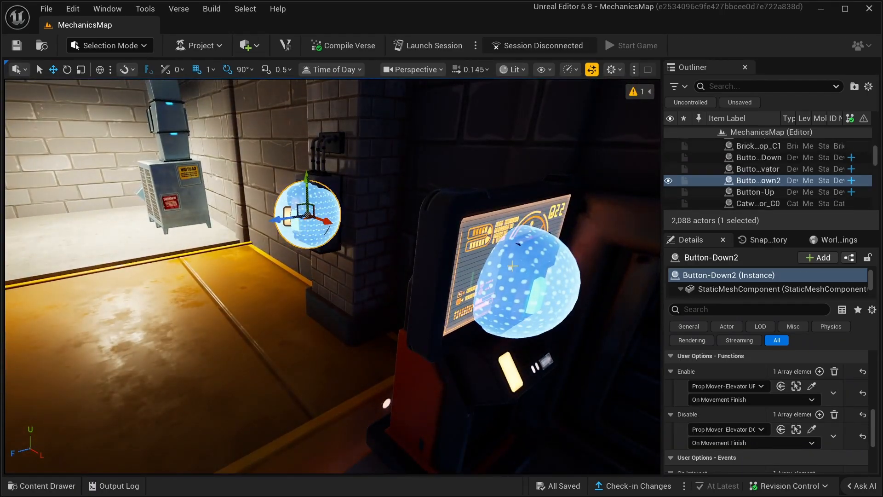
click(217, 292)
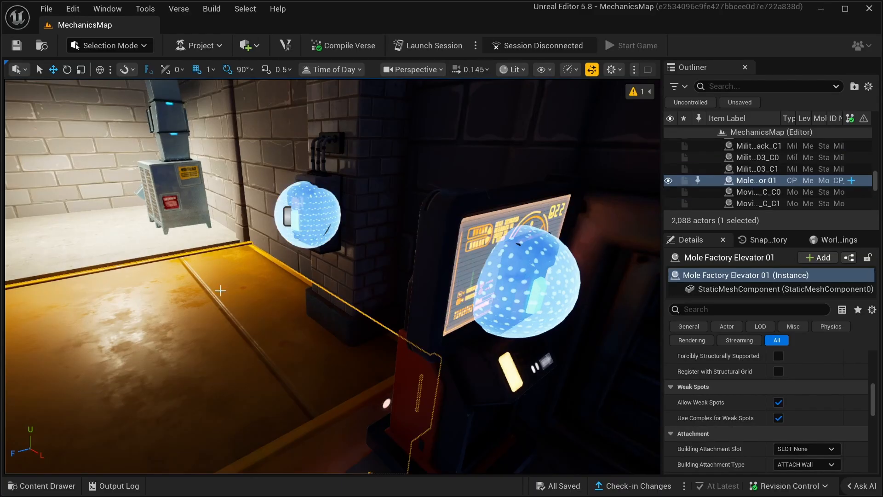
click(548, 273)
right_drag(547, 273, 554, 303)
Return to the gated elevator entrance and select Button-Up on the brick pillar
key(s)
key(w)
key(s)
key(d)
key(a)
key(w)
mouse_move(339, 298)
right_down()
mouse_move(341, 329)
mouse_move(338, 298)
right_up()
click(341, 298)
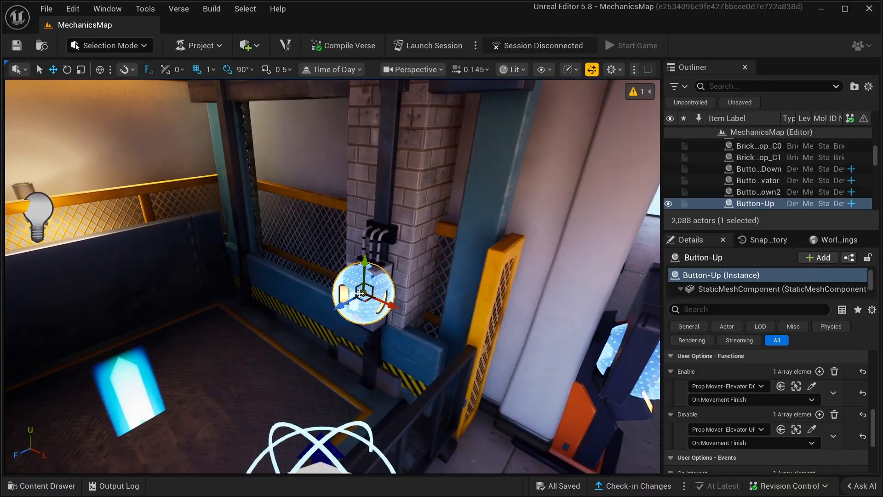
Review Button-Up's interact time, interaction text, and On Movement Finish bindings under Enable and Disable
click(464, 395)
click(363, 297)
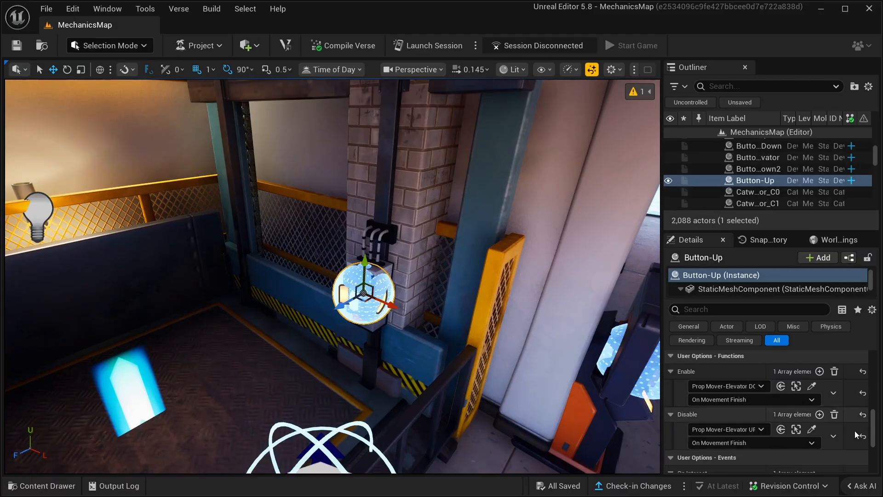
scroll(874, 373, up, 5)
scroll(874, 373, down, 3)
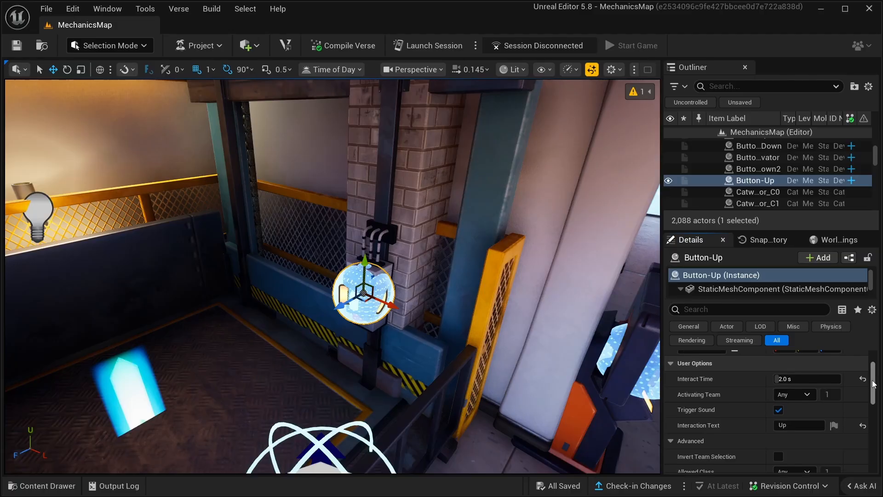
scroll(873, 388, down, 2)
drag(873, 389, 876, 429)
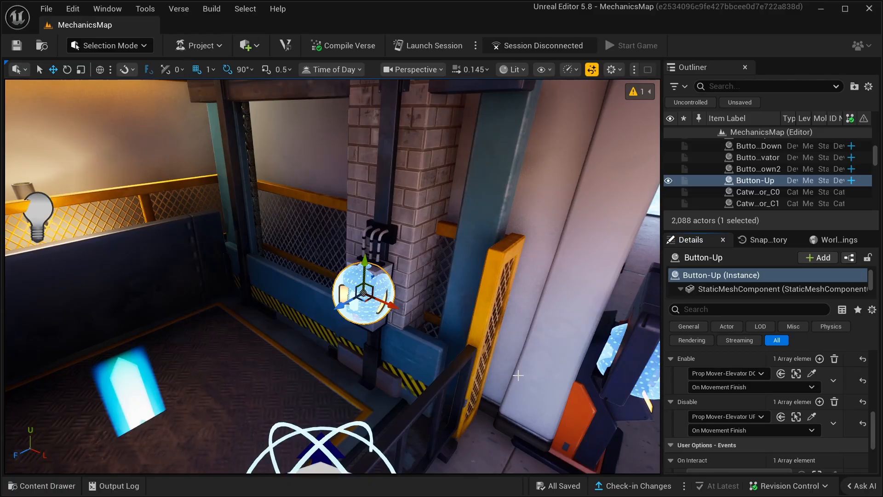
mouse_move(459, 331)
right_down()
mouse_move(510, 351)
mouse_move(459, 330)
right_up()
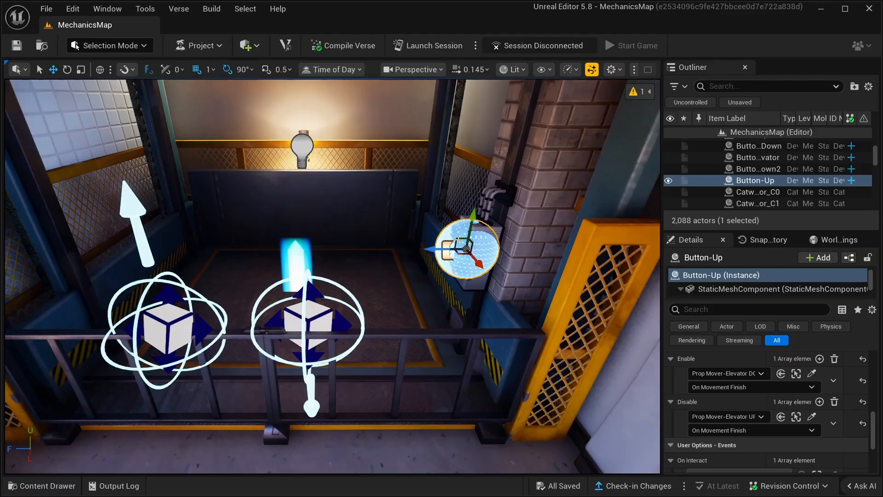
Check Button-Up's Enabled at Game Start and Visible During Game settings, then return to its Enable and Disable bindings
scroll(875, 414, up, 5)
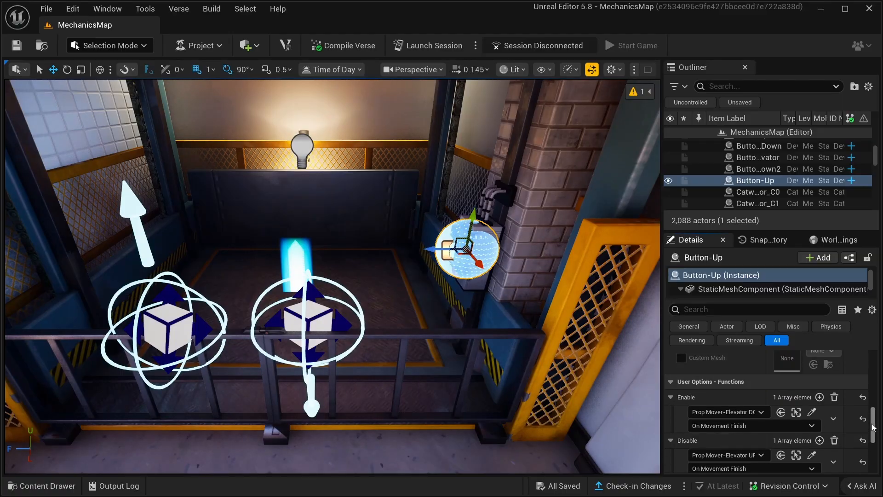
scroll(875, 415, up, 4)
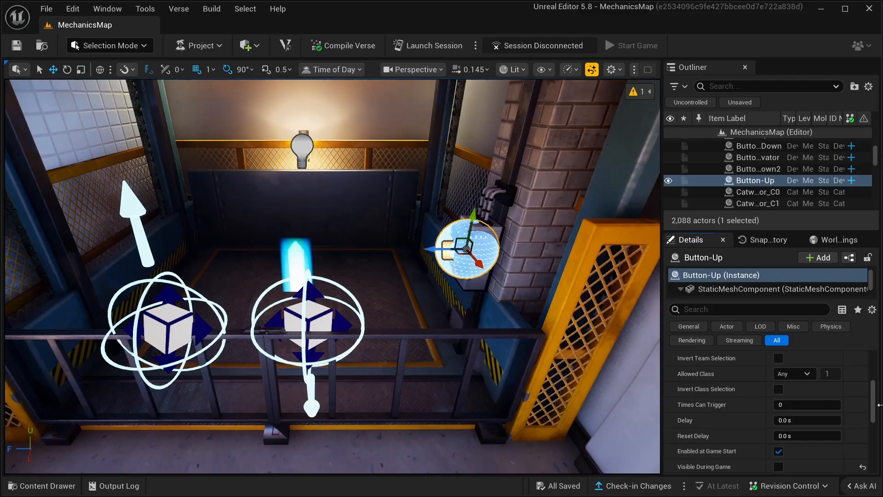
drag(876, 399, 881, 428)
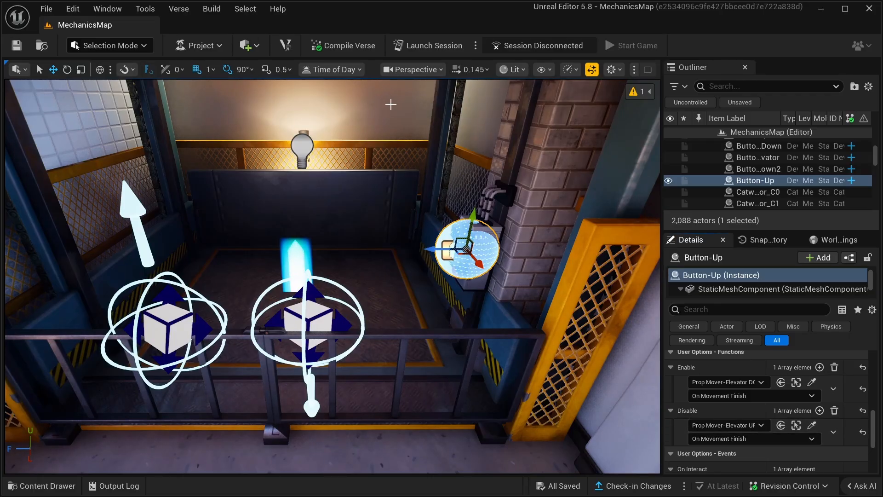
Compare Button-Up's Enable and Disable bindings with Prop Mover-Elevator UP and Prop Mover-Elevator DOWN by selecting each device in turn
mouse_move(402, 261)
right_down()
mouse_move(402, 161)
mouse_move(403, 291)
mouse_move(407, 272)
mouse_move(394, 258)
right_up()
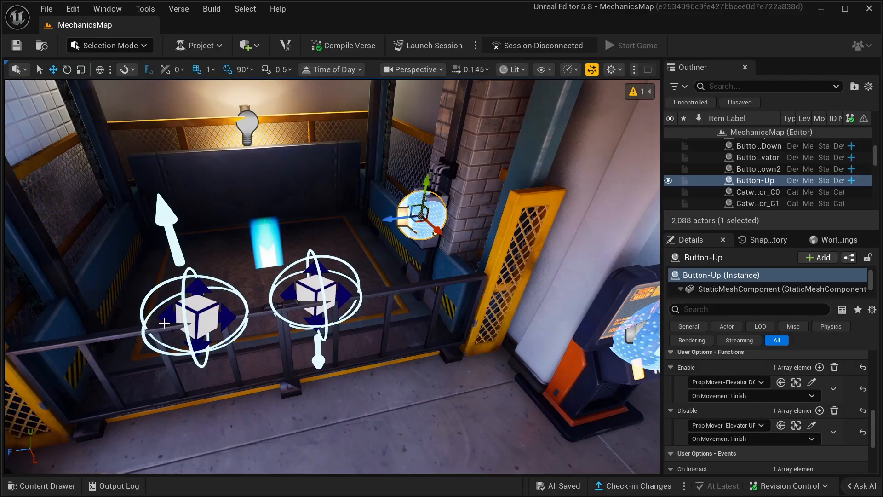
click(219, 299)
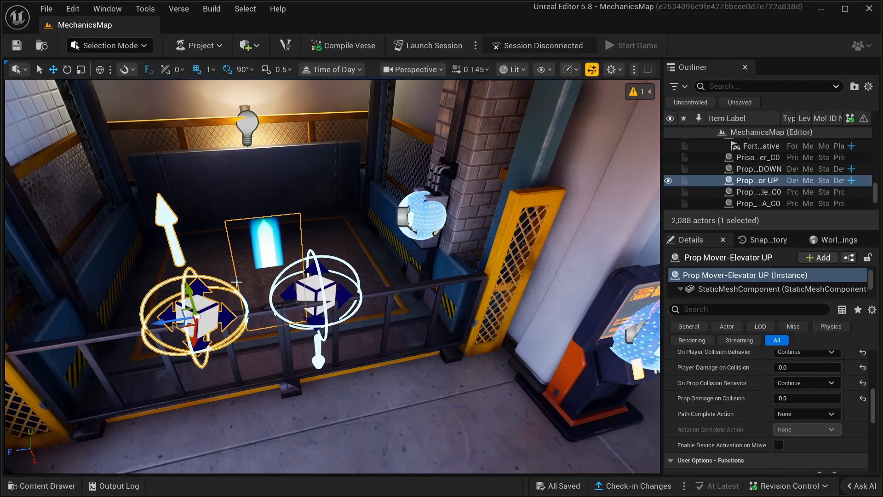
click(426, 217)
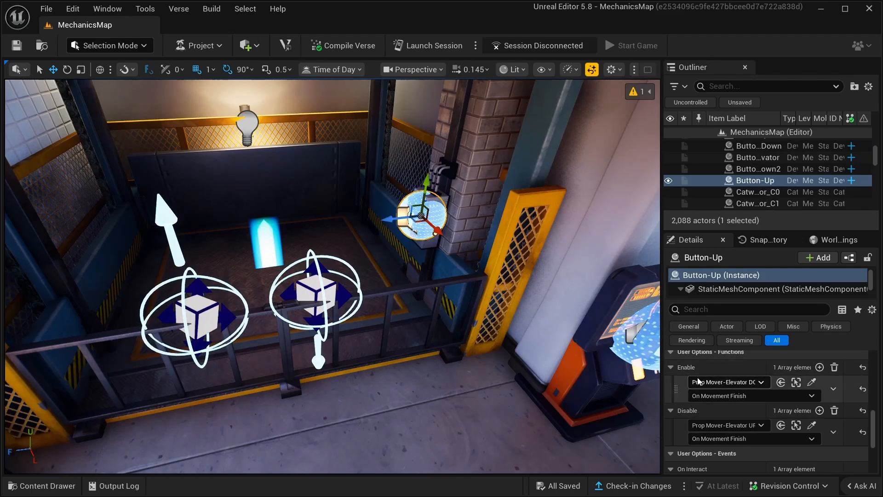
click(340, 295)
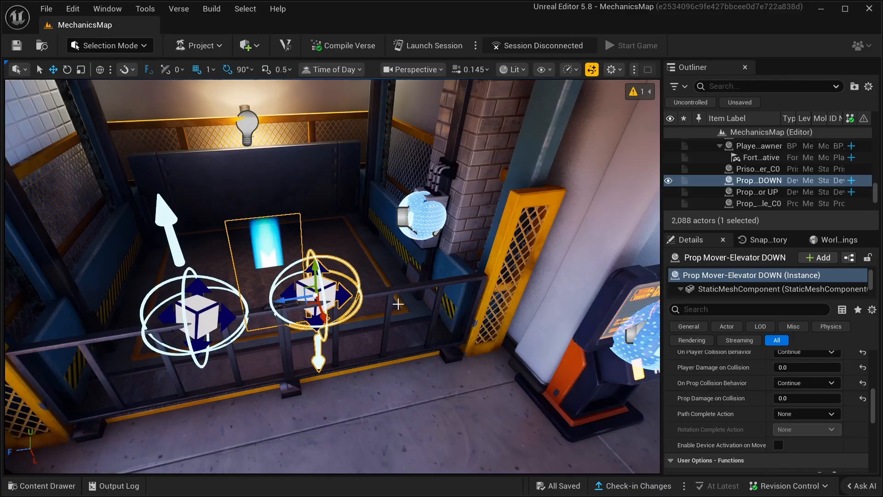
click(426, 222)
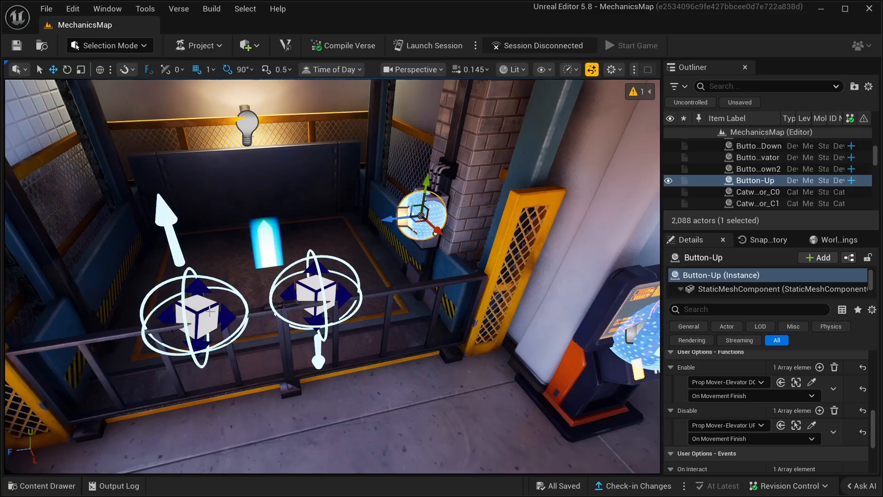
click(243, 287)
click(420, 215)
click(313, 293)
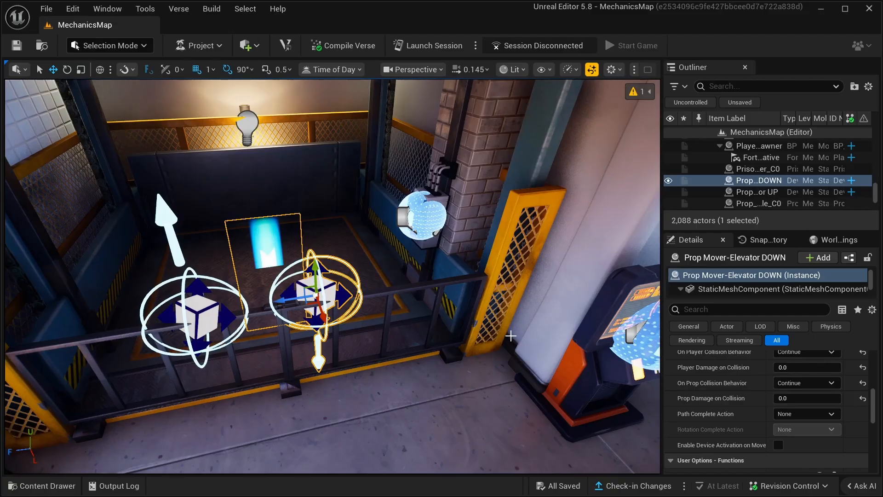
Select Button-Call Down on the terminal beside the elevator and check its Enabled at Game Start and Visible During Game settings
right_drag(443, 335, 511, 336)
right_drag(471, 296, 473, 296)
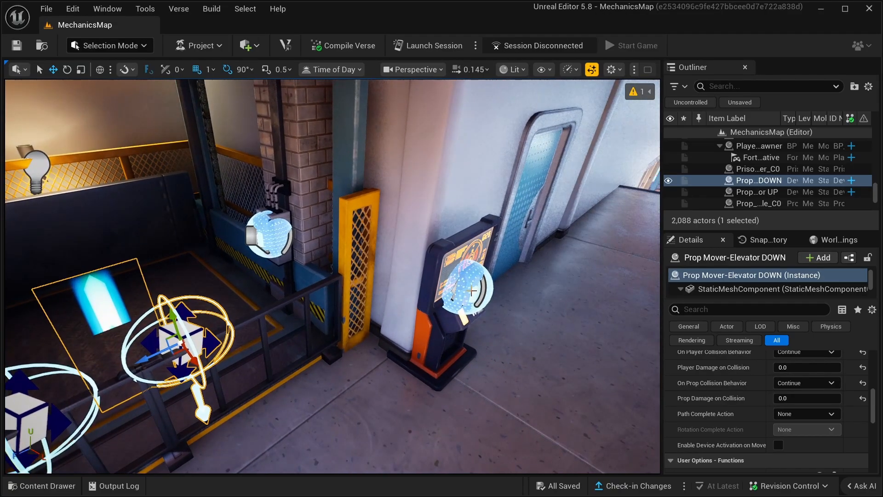
click(473, 291)
scroll(875, 422, down, 1)
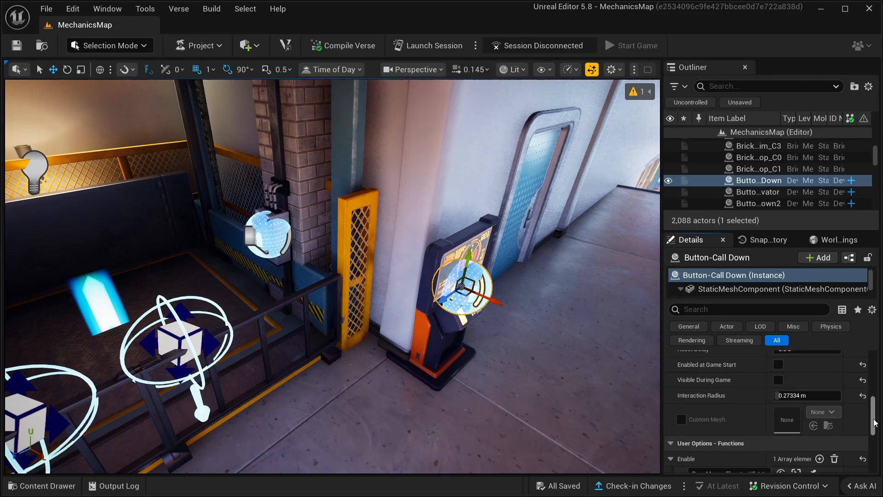
mouse_move(875, 423)
mouse_down()
mouse_move(875, 373)
mouse_move(875, 415)
mouse_up()
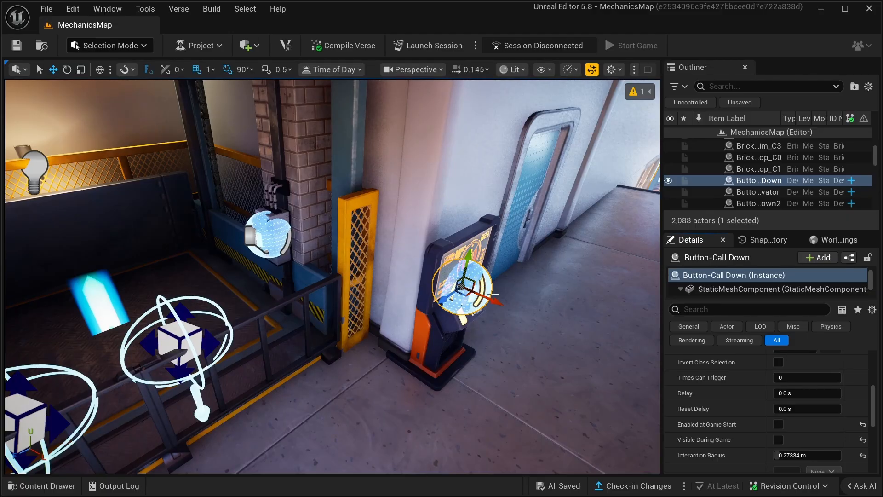
Review Button-Call Down's Enable and Disable bindings against the elevator's up and down prop movers
right_drag(483, 369, 534, 370)
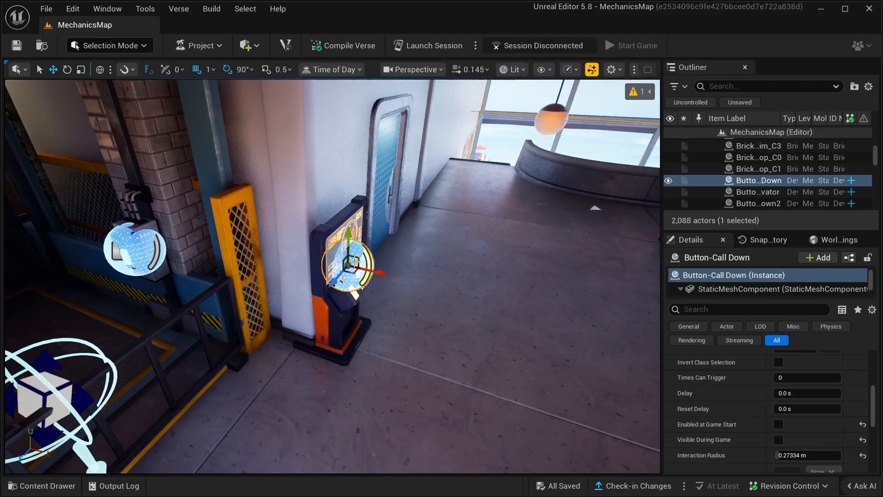
right_drag(500, 349, 303, 340)
key(d)
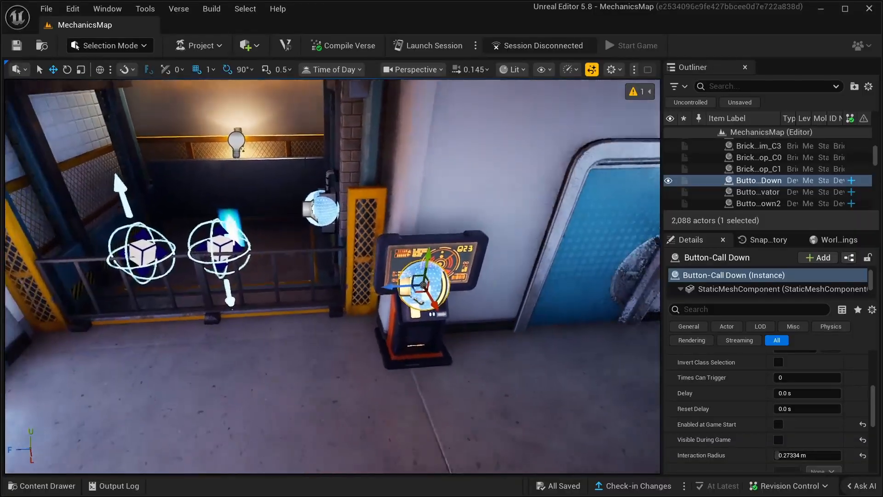
right_drag(447, 334, 483, 331)
key(a)
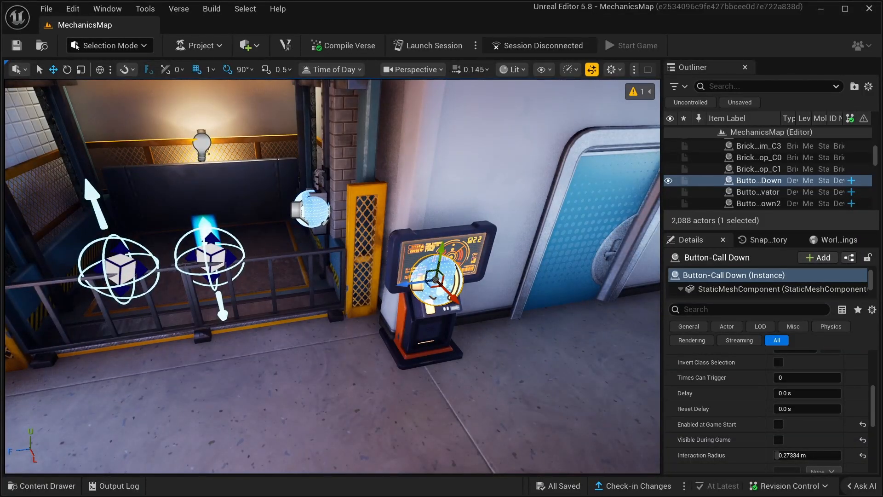
click(153, 244)
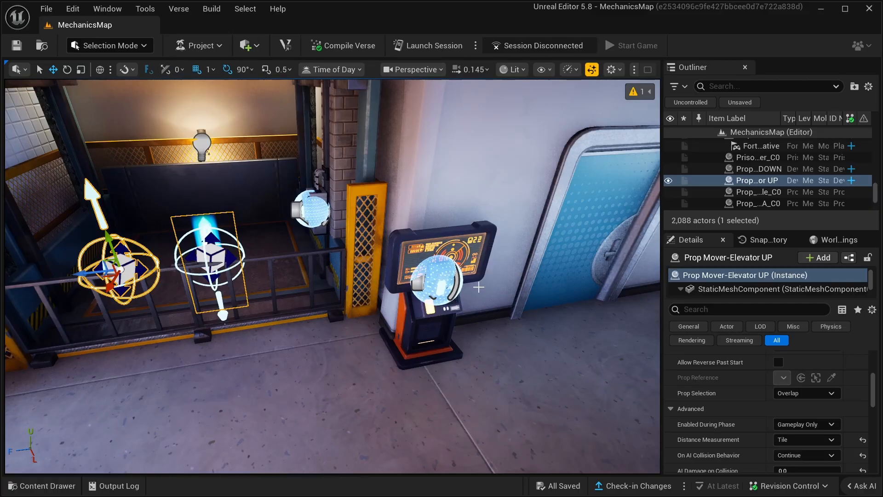
click(436, 282)
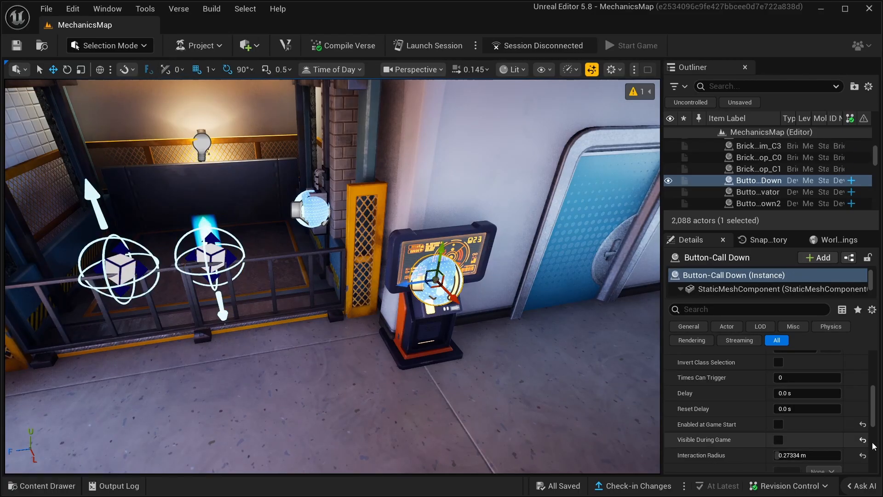
scroll(872, 416, down, 5)
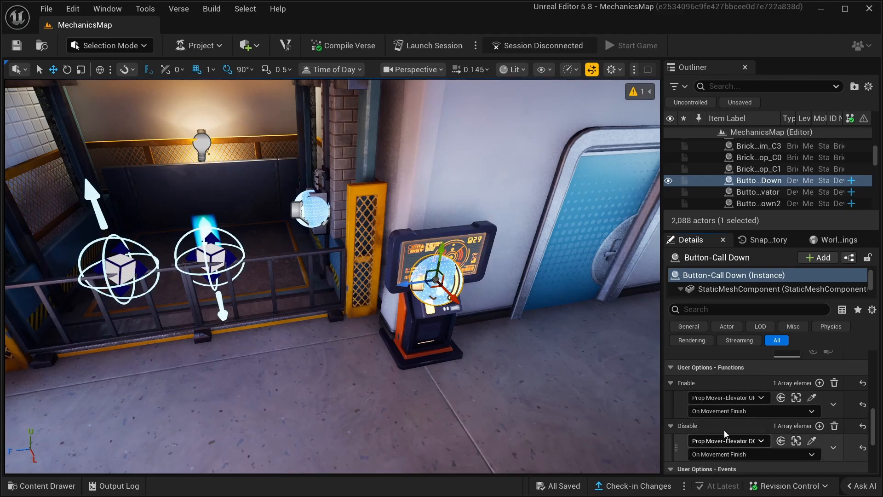
click(215, 253)
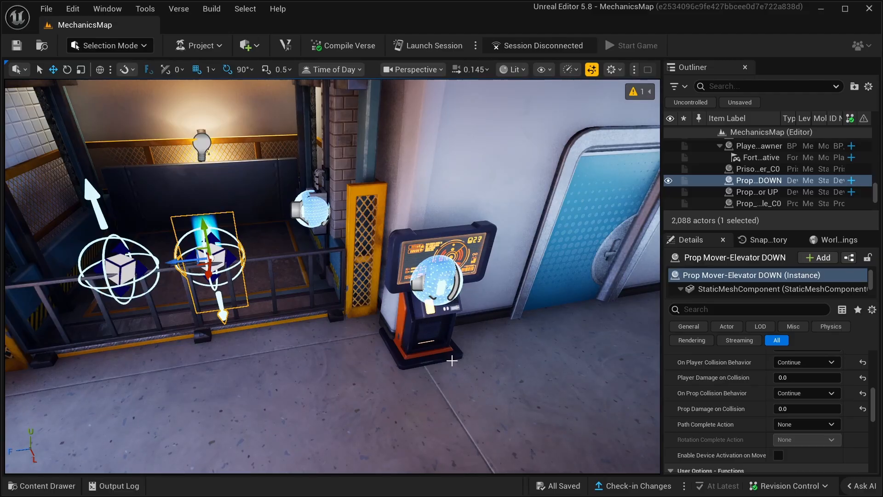
Go to the dark brick room and review the Enable and Disable bindings of Button-Call Up Elevator and Button-Down2
mouse_move(452, 361)
right_down()
mouse_move(498, 370)
mouse_move(373, 358)
mouse_move(483, 377)
mouse_move(520, 370)
mouse_move(465, 358)
mouse_move(428, 365)
mouse_move(449, 361)
right_up()
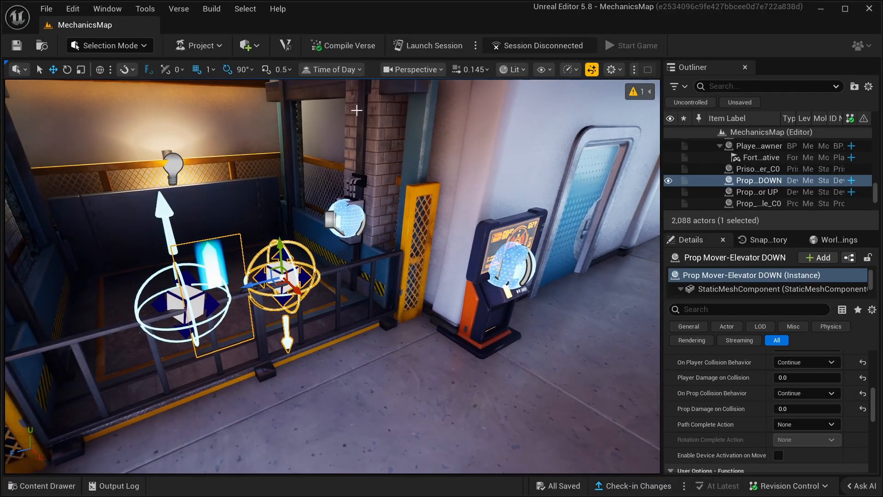
mouse_move(437, 339)
right_down()
mouse_move(478, 342)
mouse_move(444, 341)
mouse_move(453, 361)
mouse_move(481, 341)
mouse_move(444, 339)
right_up()
click(391, 284)
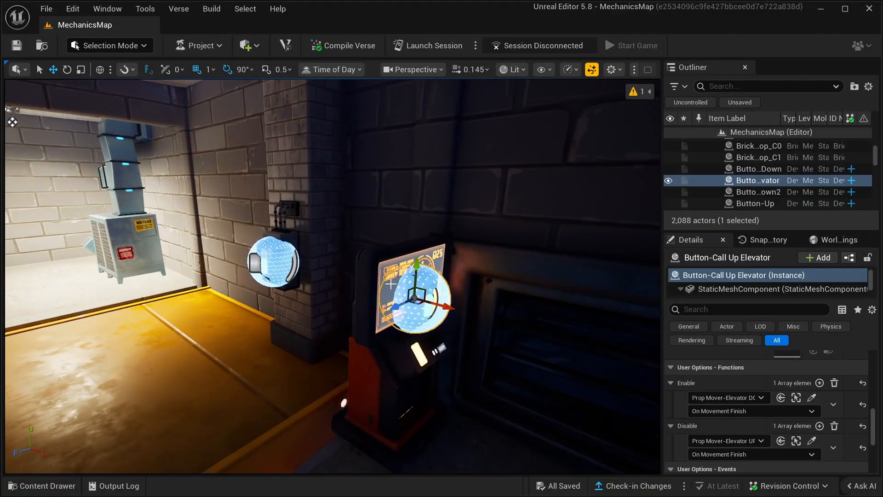
click(276, 257)
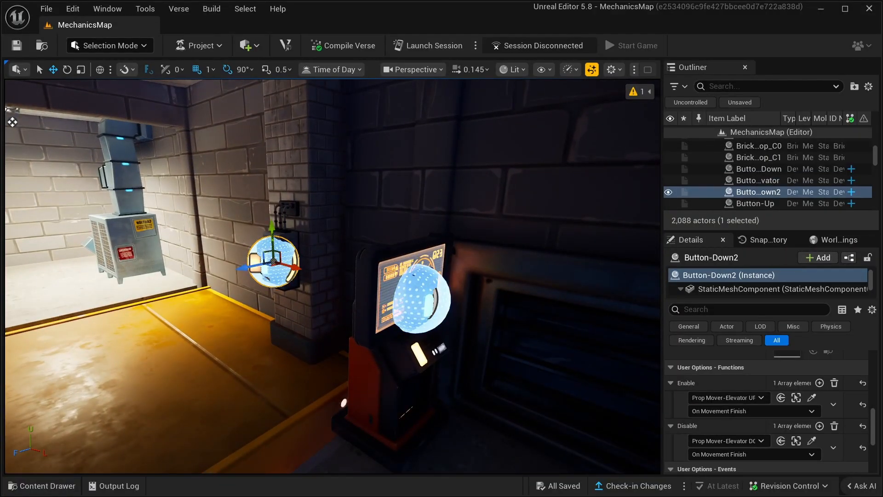
click(286, 268)
click(274, 266)
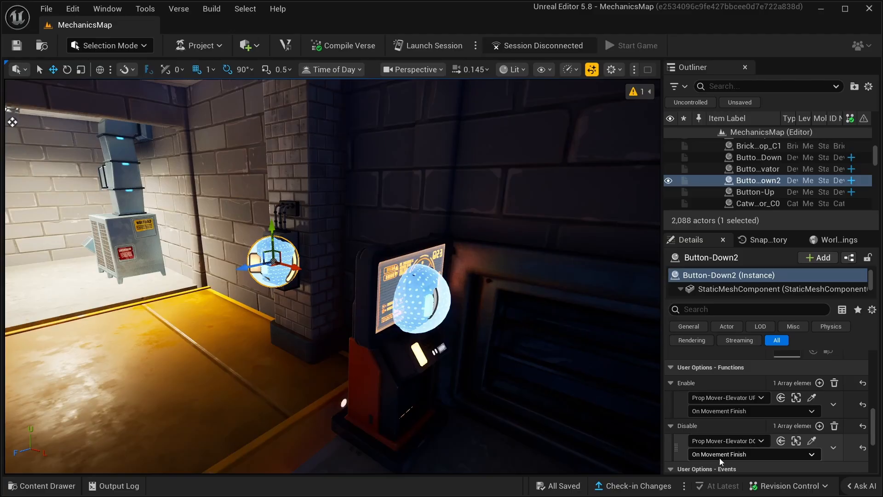
Compare the Enabled at Game Start setting of Button-Down2 with that of Button-Call Up Elevator
scroll(872, 418, up, 5)
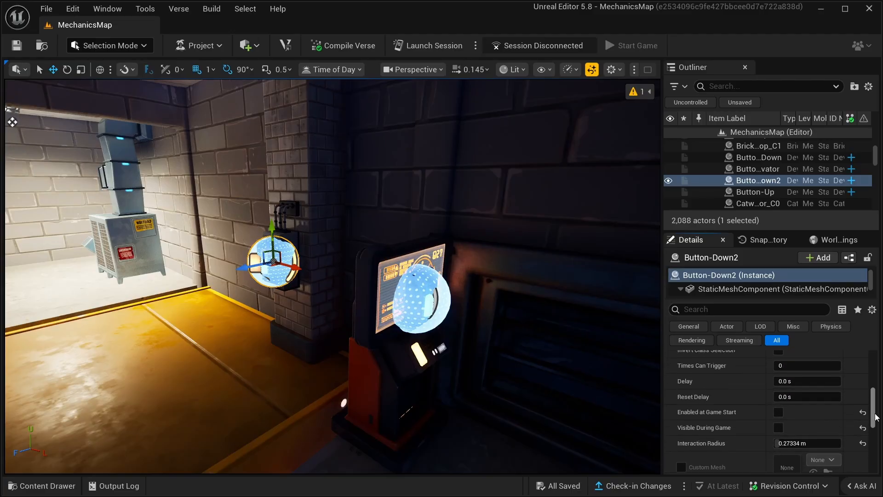
mouse_move(875, 408)
mouse_down()
mouse_move(869, 383)
mouse_move(873, 416)
mouse_up()
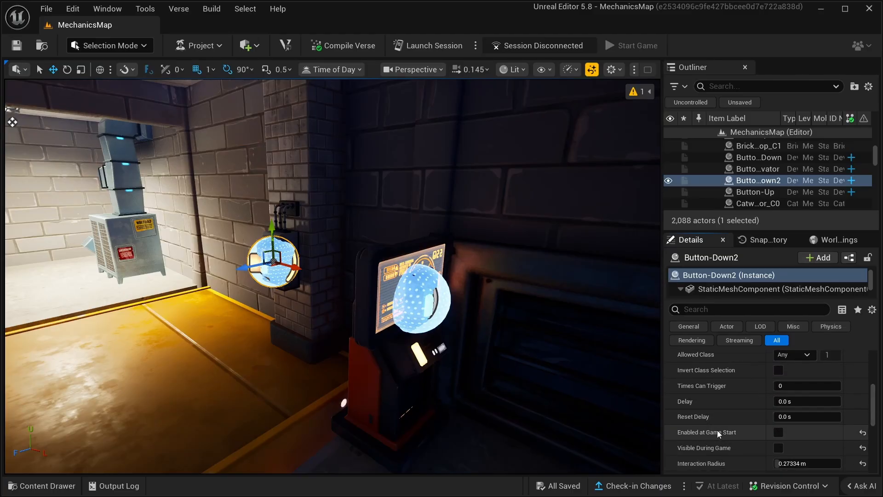
click(427, 305)
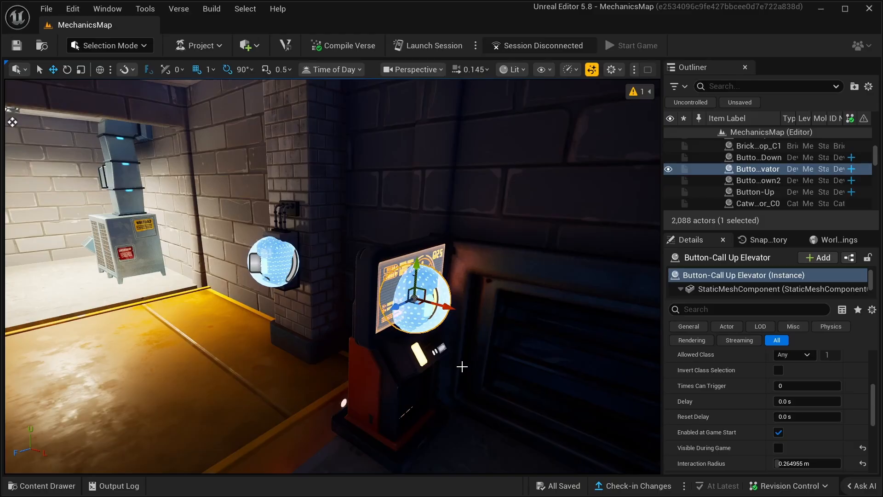
Examine the yellow elevator platform and both button placements in the dark brick room, selecting Button-Down2 on the pillar
right_drag(442, 345, 352, 343)
key(w)
key(w)
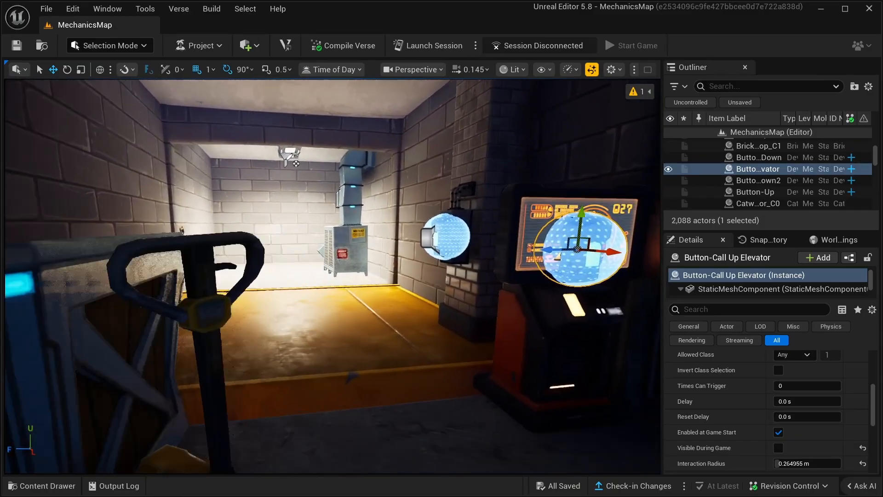
key(e)
right_drag(282, 343, 282, 343)
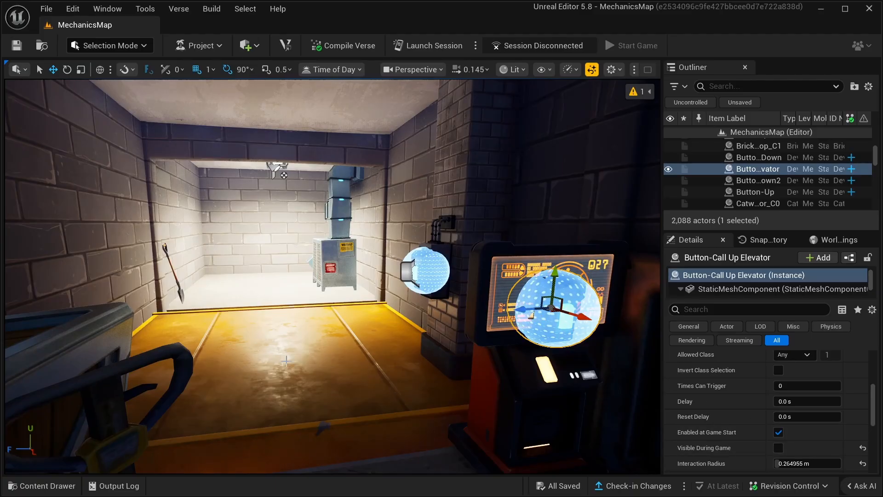
right_drag(304, 343, 368, 361)
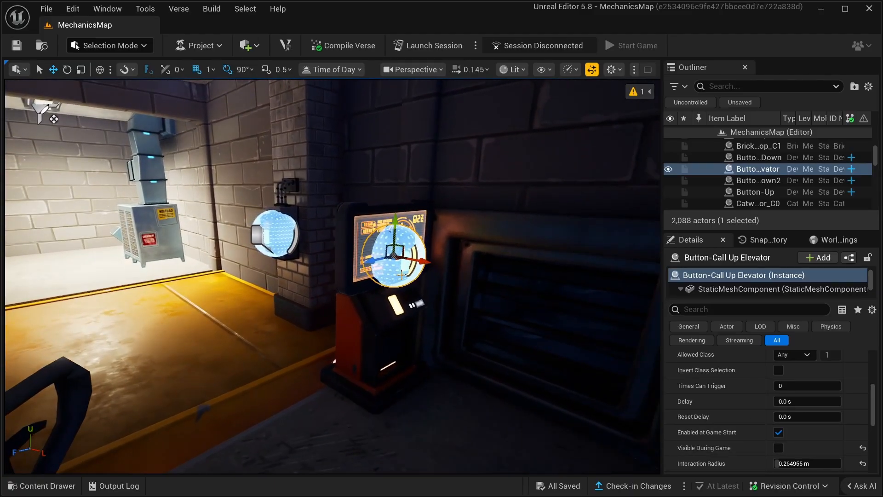
key(w)
right_drag(411, 286, 332, 304)
click(475, 291)
key(s)
right_drag(475, 299, 510, 318)
key(w)
click(464, 298)
key(e)
right_drag(464, 298, 462, 283)
click(298, 140)
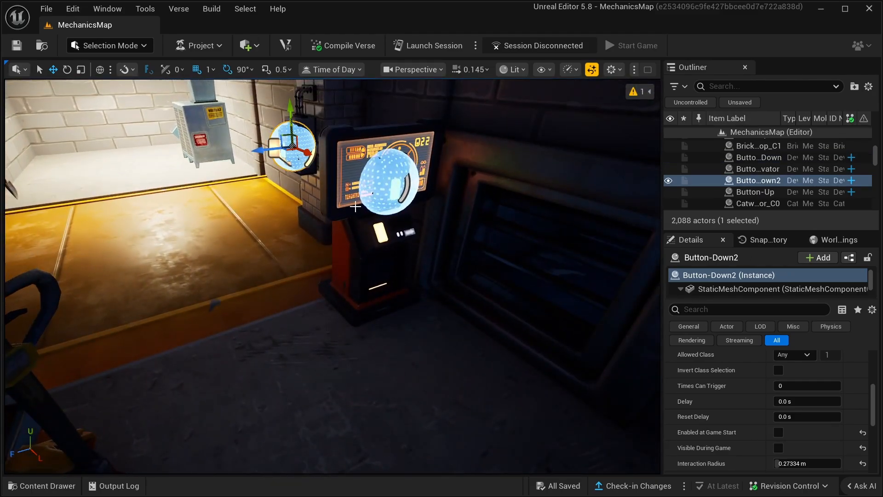
right_drag(298, 141, 315, 123)
right_drag(367, 221, 281, 198)
key(e)
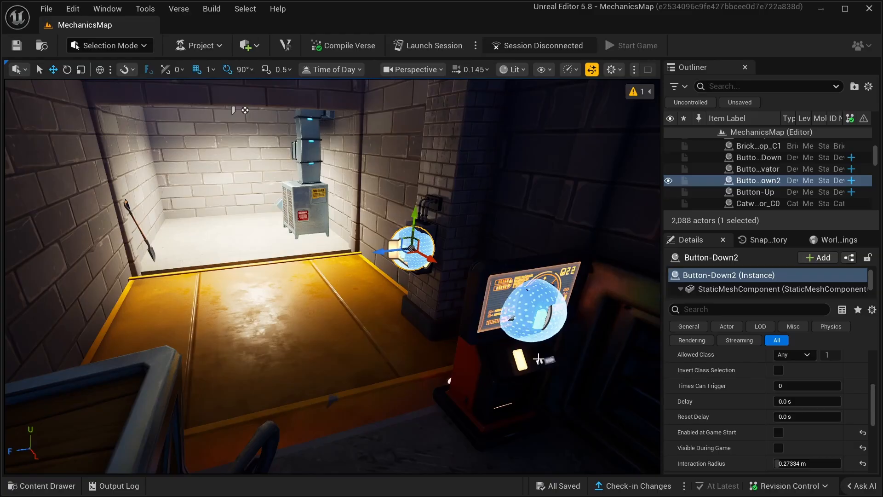
Select Button-Call Up Elevator on the terminal and review its On Interact event binding
right_drag(572, 377, 654, 390)
key(w)
key(a)
click(451, 250)
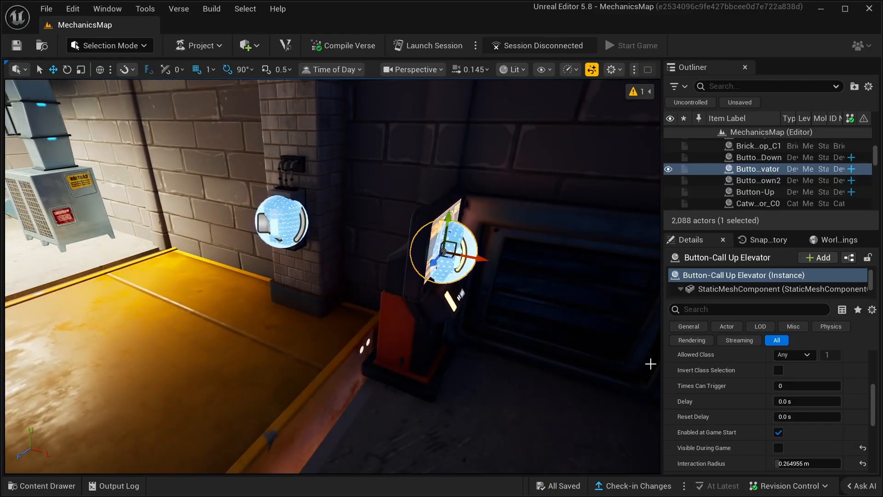
scroll(870, 400, down, 5)
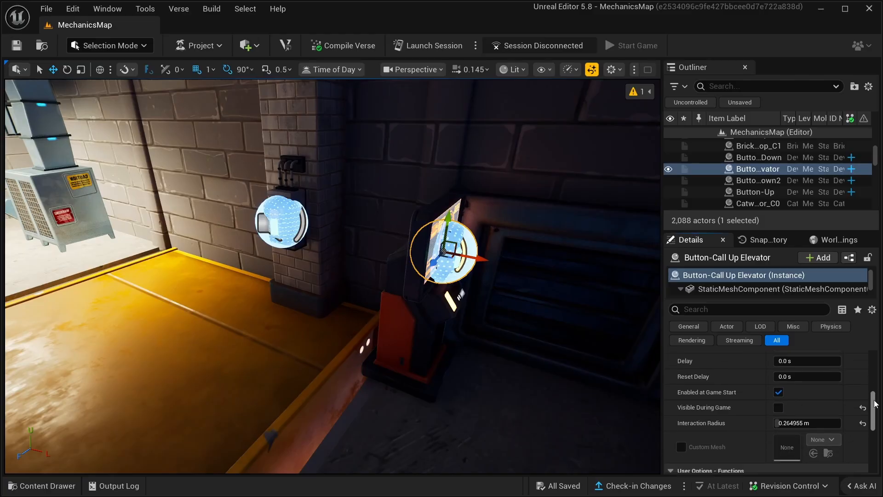
drag(876, 413, 878, 433)
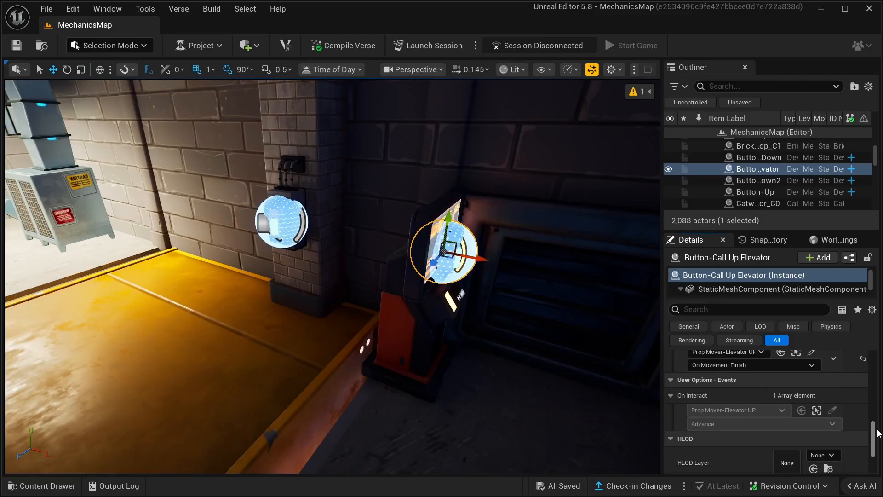
right_drag(612, 355, 618, 374)
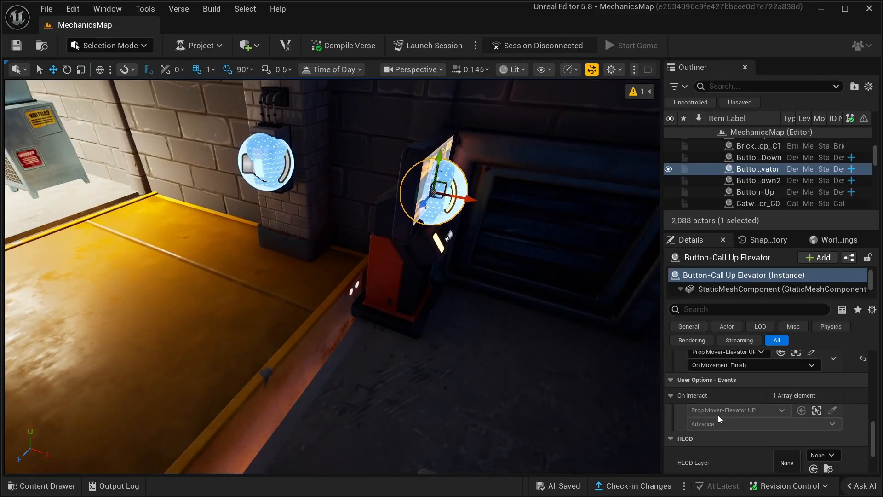
Go to the upper elevator gate, review Button-Up's On Interact binding and select the prop mover it is bound to
right_drag(416, 361, 380, 367)
key(w)
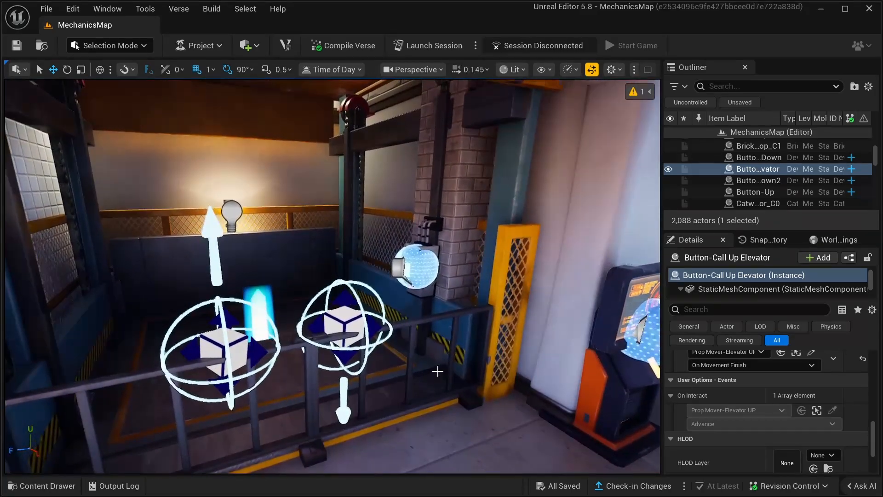
click(415, 271)
scroll(415, 271, down, 4)
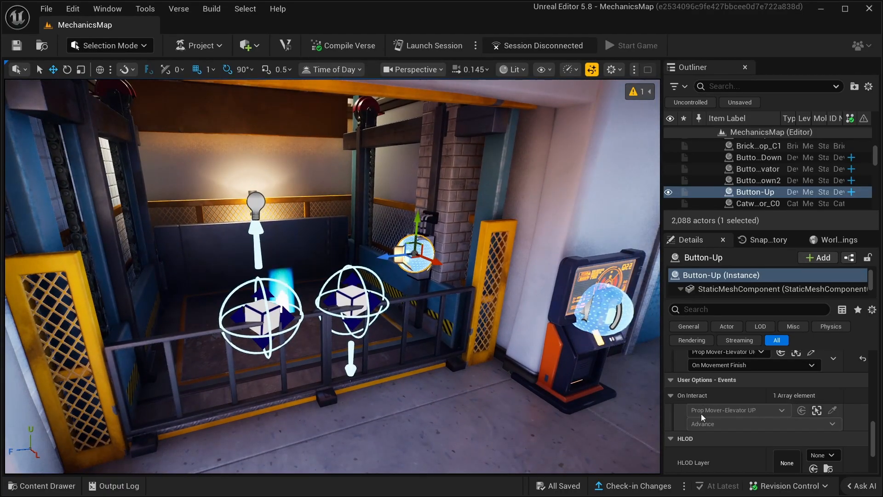
click(817, 409)
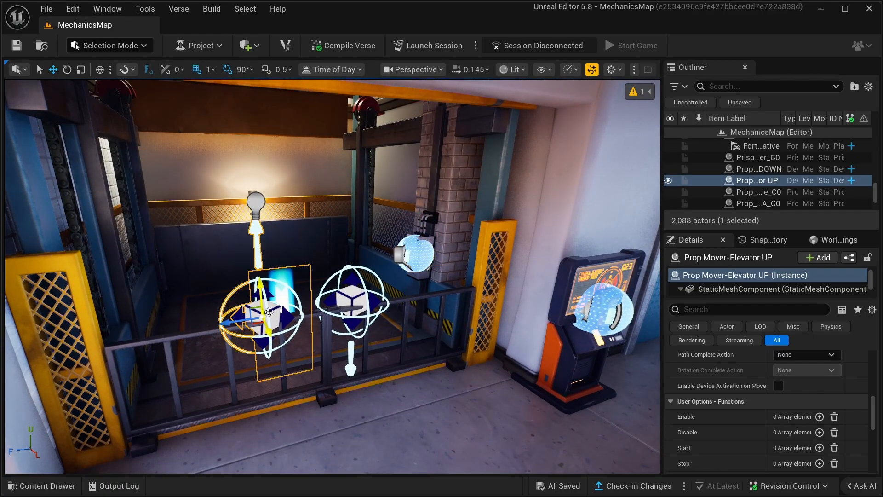
Compare the On Interact bindings of Button-Up and Button-Call Down, and select Prop Mover-Elevator DOWN
click(426, 254)
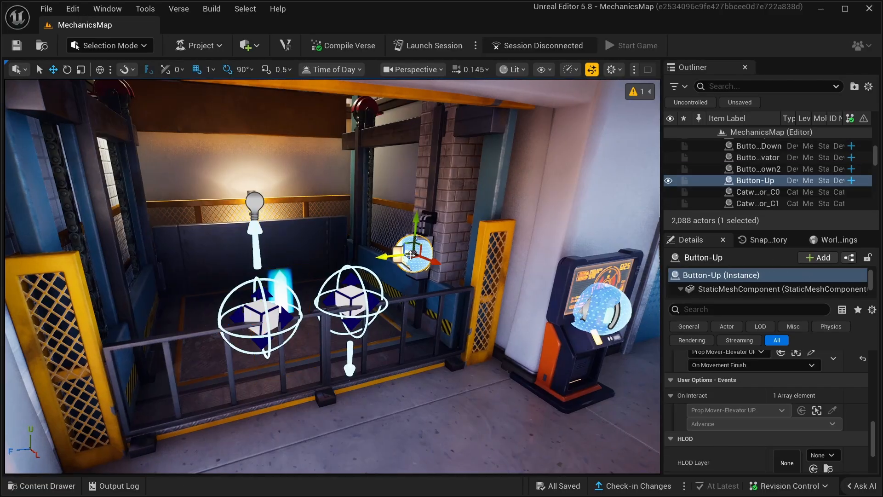
click(605, 315)
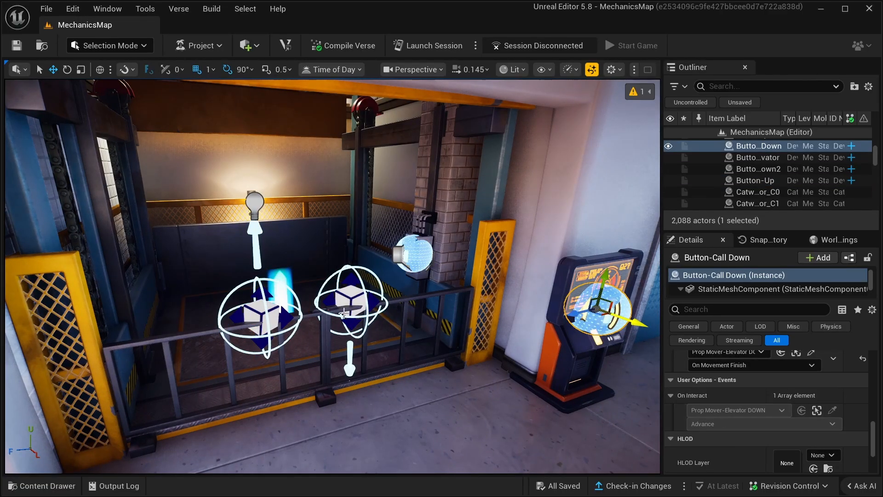
click(352, 294)
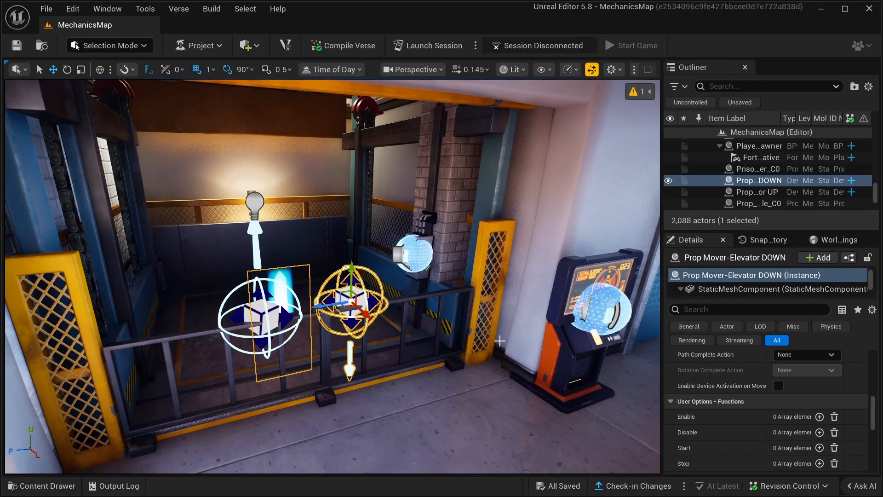
Return to the dark brick room and compare the On Interact bindings of Button-Down2 and Button-Call Up Elevator
right_drag(488, 350, 469, 343)
right_drag(390, 312, 424, 307)
click(381, 306)
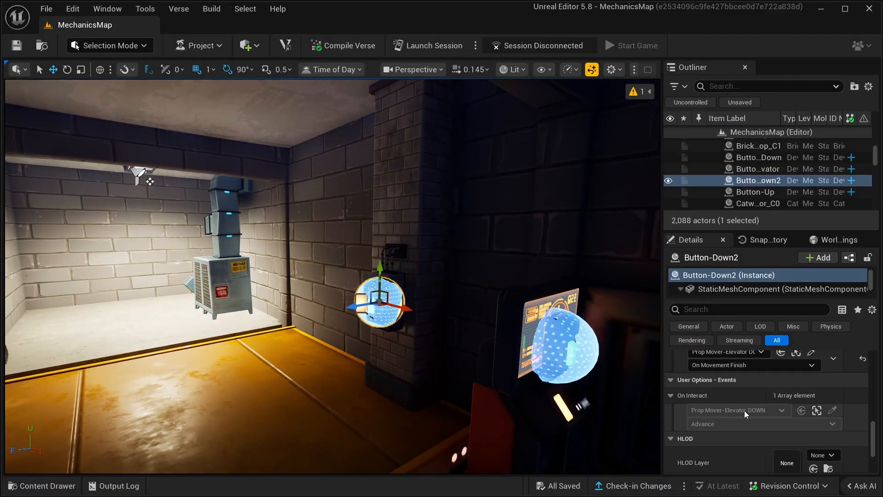
click(555, 368)
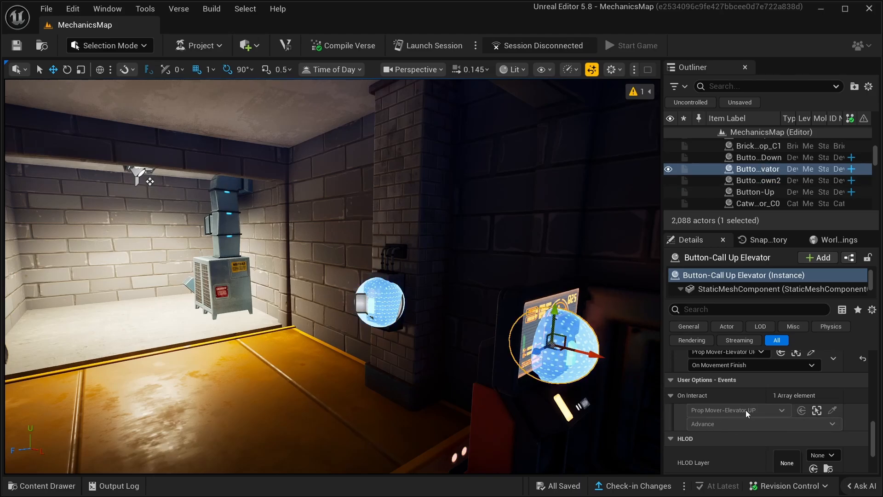
Go back to the upper floor and examine the elevator gate, both prop movers and the button placements from several angles
right_drag(150, 181, 396, 386)
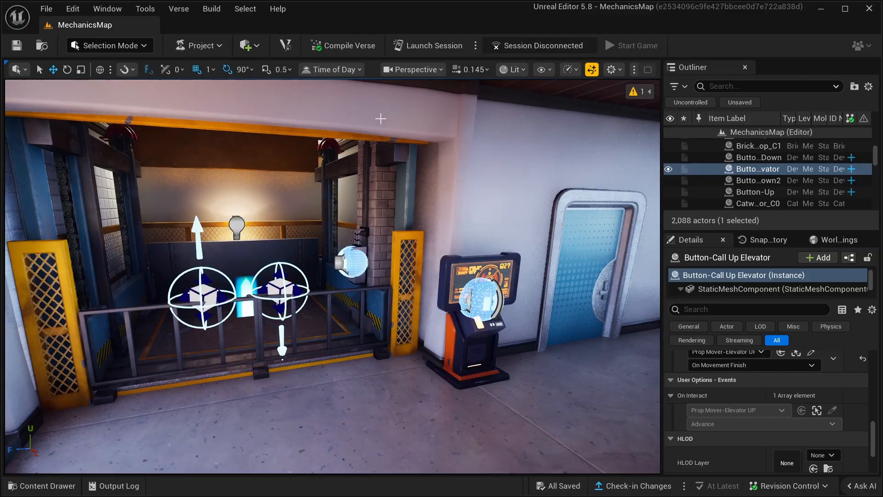
right_drag(381, 118, 379, 92)
right_drag(365, 153, 361, 189)
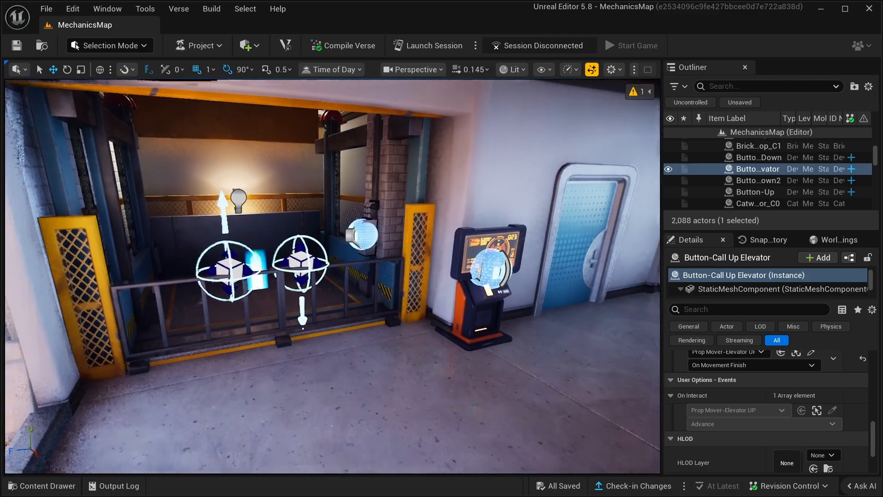
key(s)
right_drag(327, 285, 329, 251)
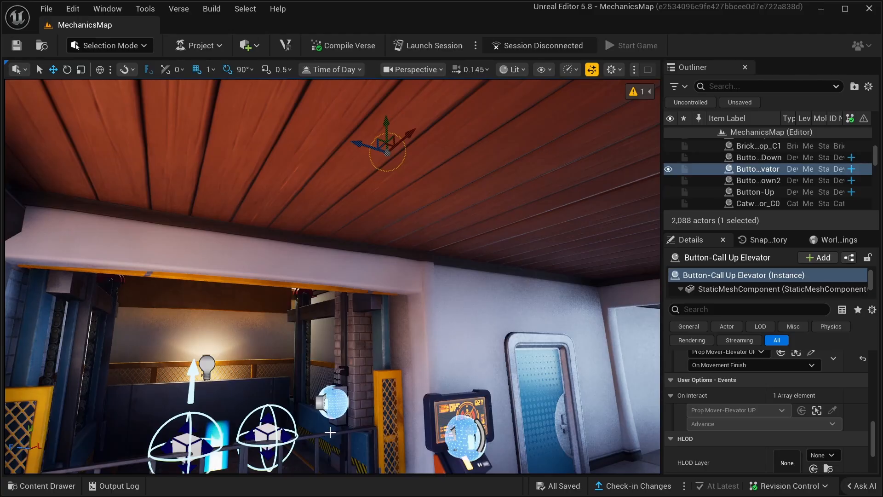
right_drag(363, 265, 390, 282)
key(a)
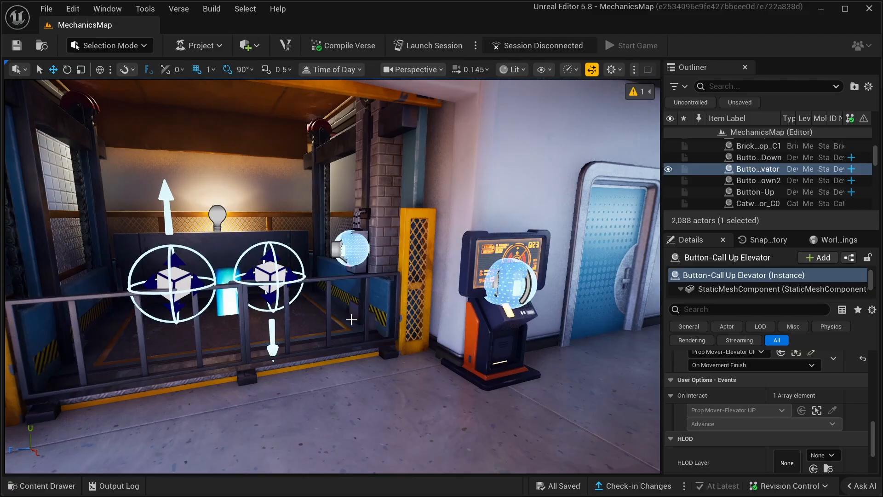
key(a)
mouse_move(323, 327)
right_down()
mouse_move(344, 327)
mouse_move(323, 327)
right_up()
key(s)
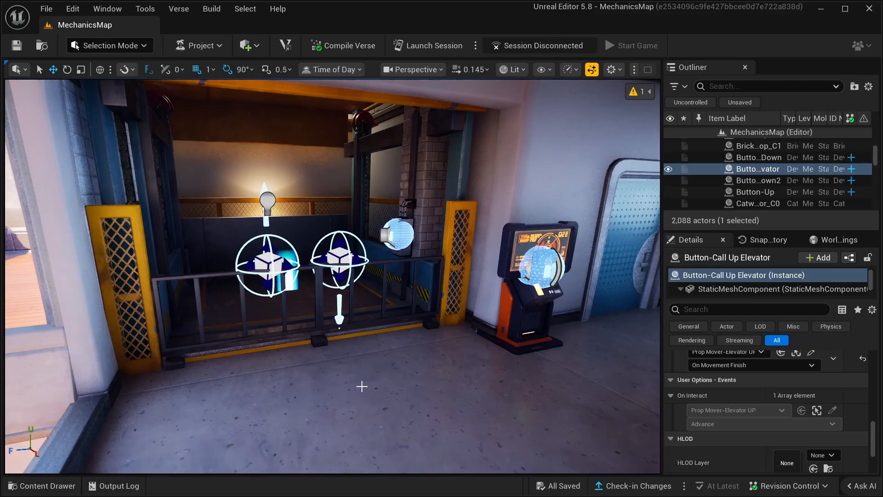
mouse_move(362, 386)
right_down()
mouse_move(479, 386)
mouse_move(352, 386)
mouse_move(416, 387)
mouse_move(362, 385)
right_up()
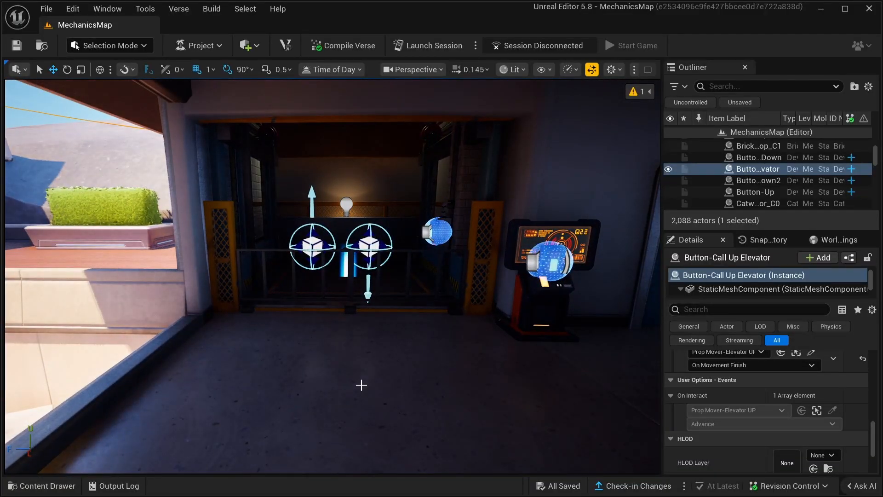